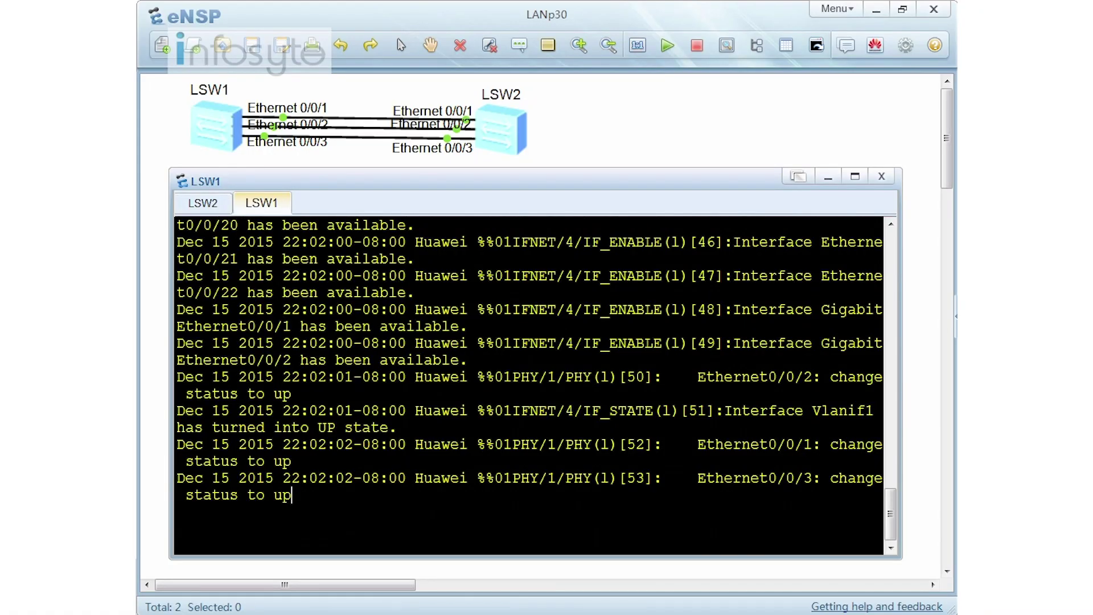
Step: Enter system view on LSW1 and rename it SW1
key("Return")
key("Return")
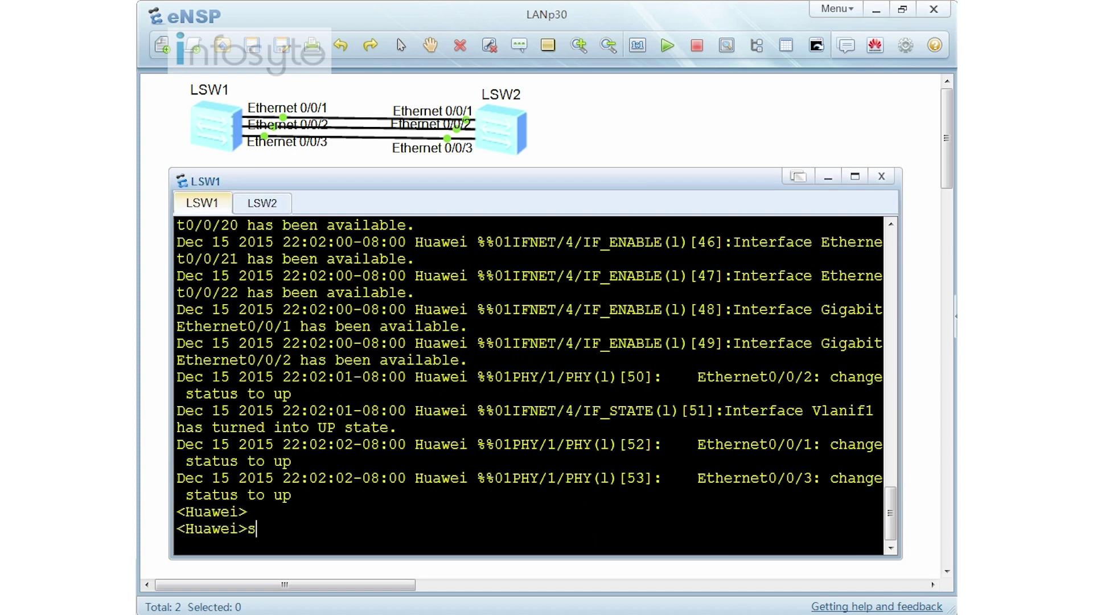
type("sys")
key("Return")
type("sys ")
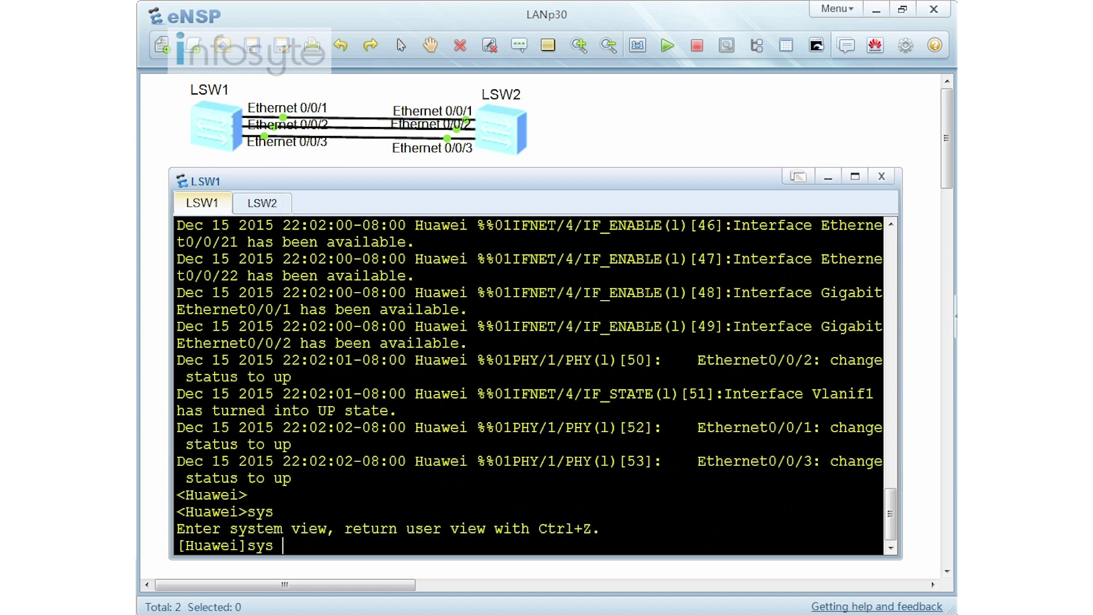
type("SW1")
key("Return")
key("Return")
key("Return")
key("Return")
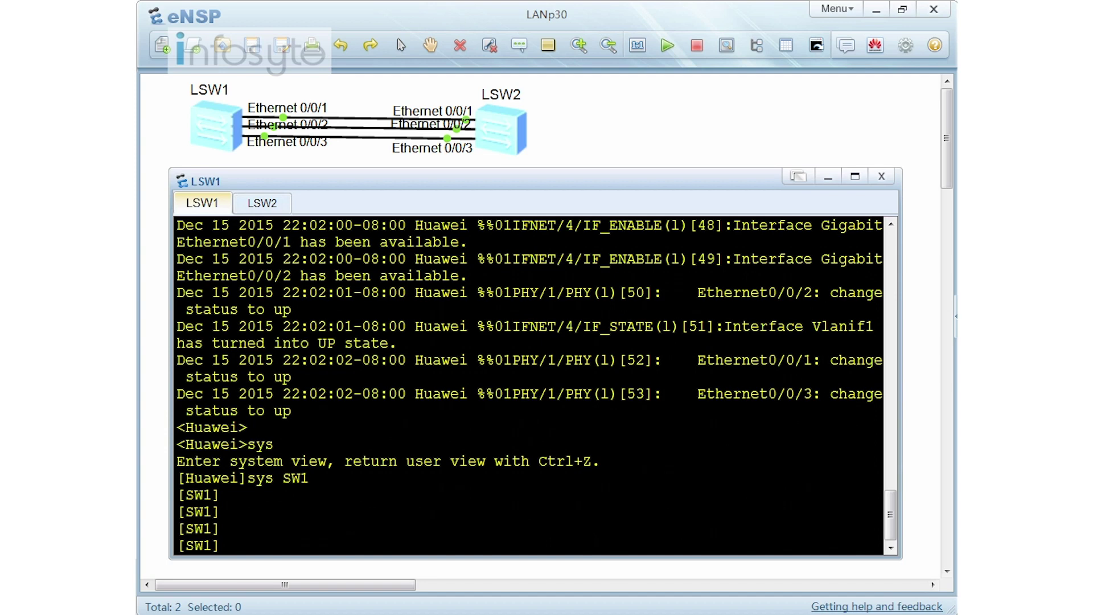
Step: Enter system view on LSW2, rename it SW2, and return to SW1's console
left_click(248, 206)
key("Return")
key("Return")
key("Return")
key("Return")
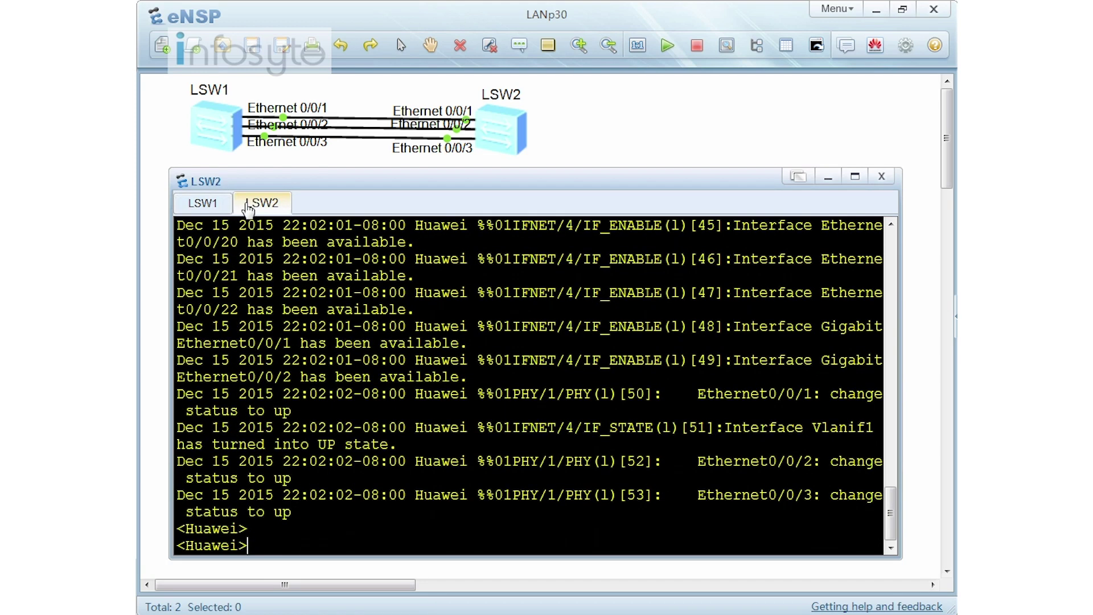
type("sys")
key("Return")
type("sys SW2")
key("Return")
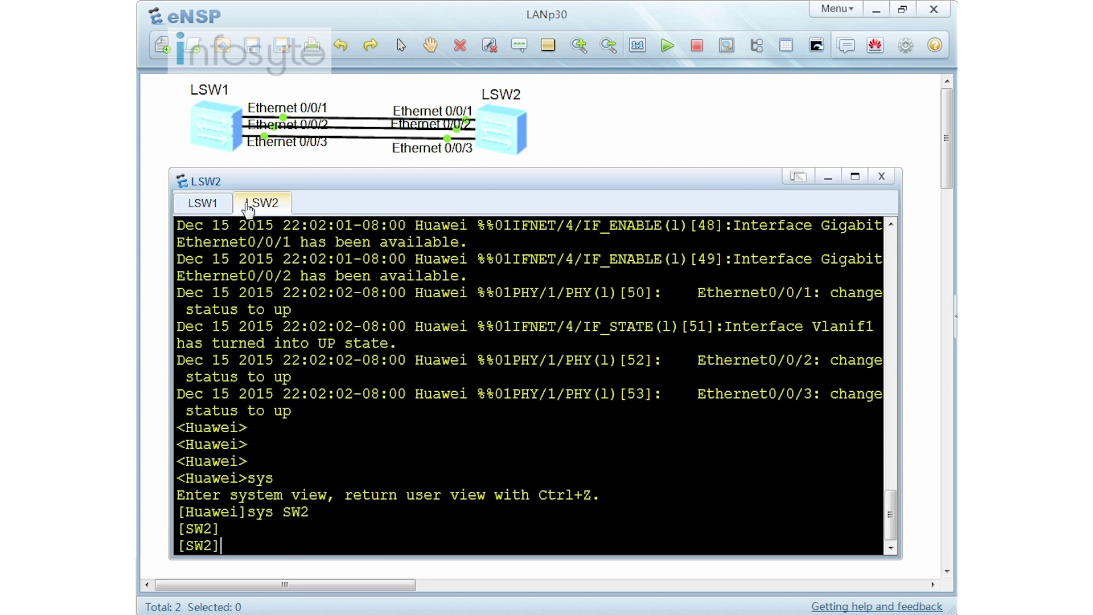
key("Return")
key("Return")
key("Return")
key("Return")
left_click(205, 207)
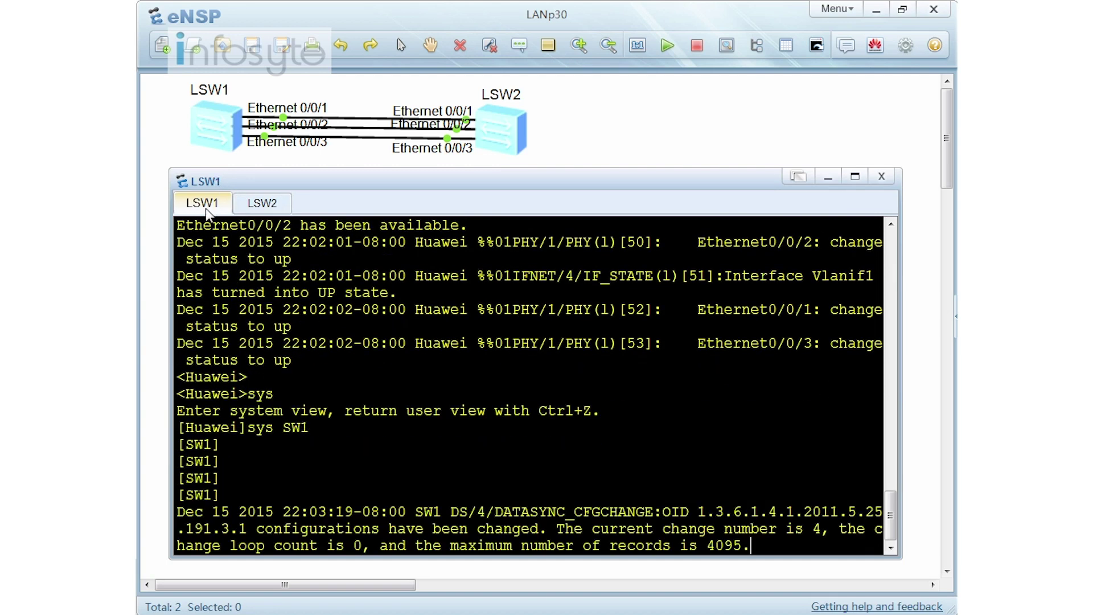
Step: Turn off terminal log messages on SW1 with 'undo terminal monitor' and re-enter system view
key("Return")
key("Return")
type("q")
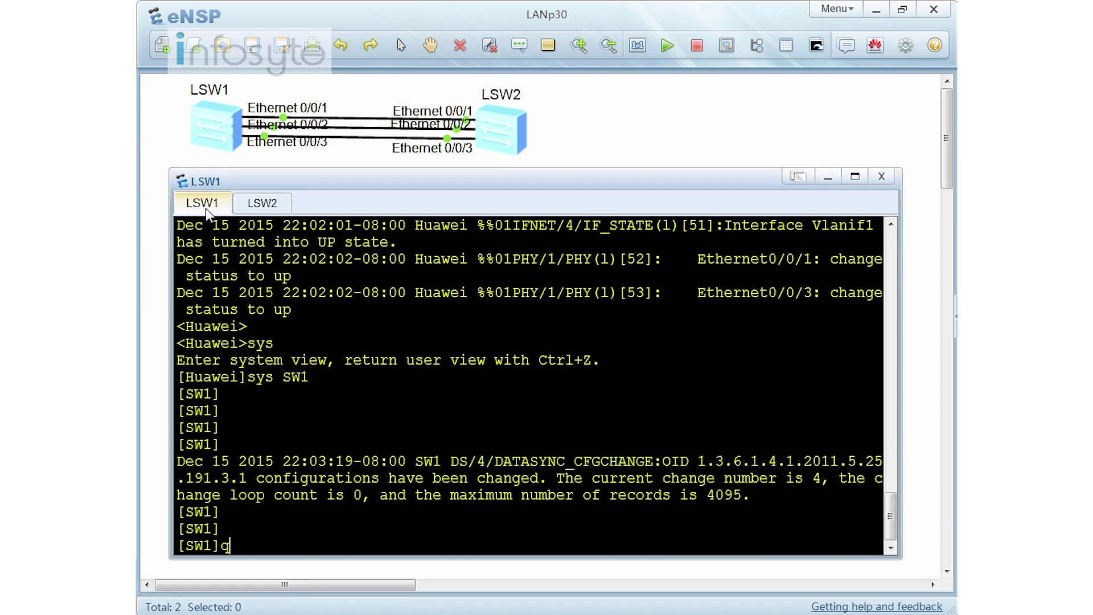
key("Return")
type("und term mon")
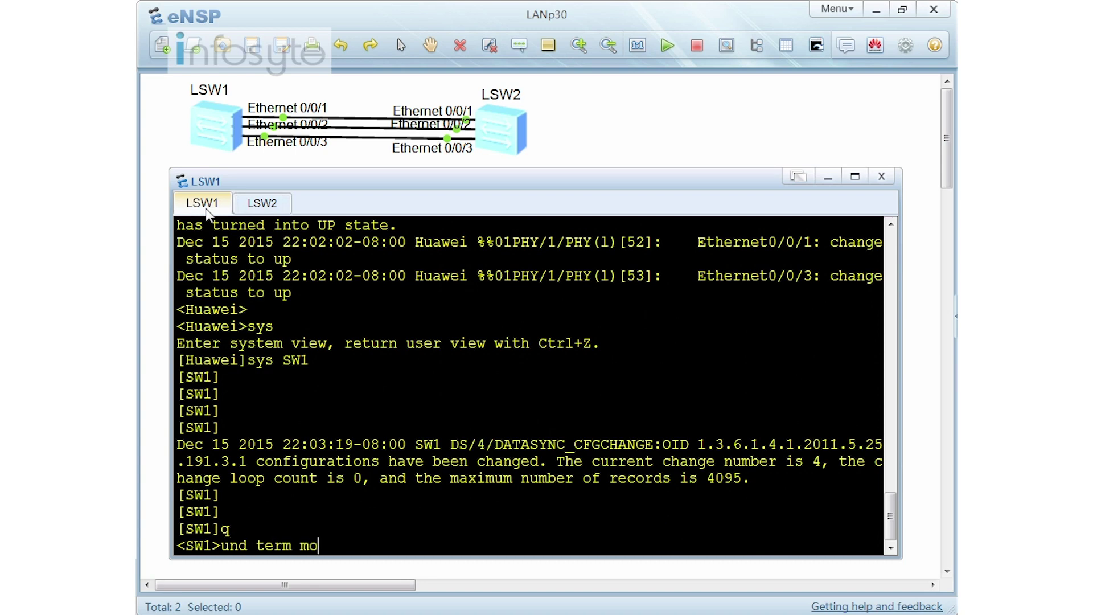
key("Return")
type("sys")
key("Return")
key("Return")
key("Return")
key("Return")
key("Return")
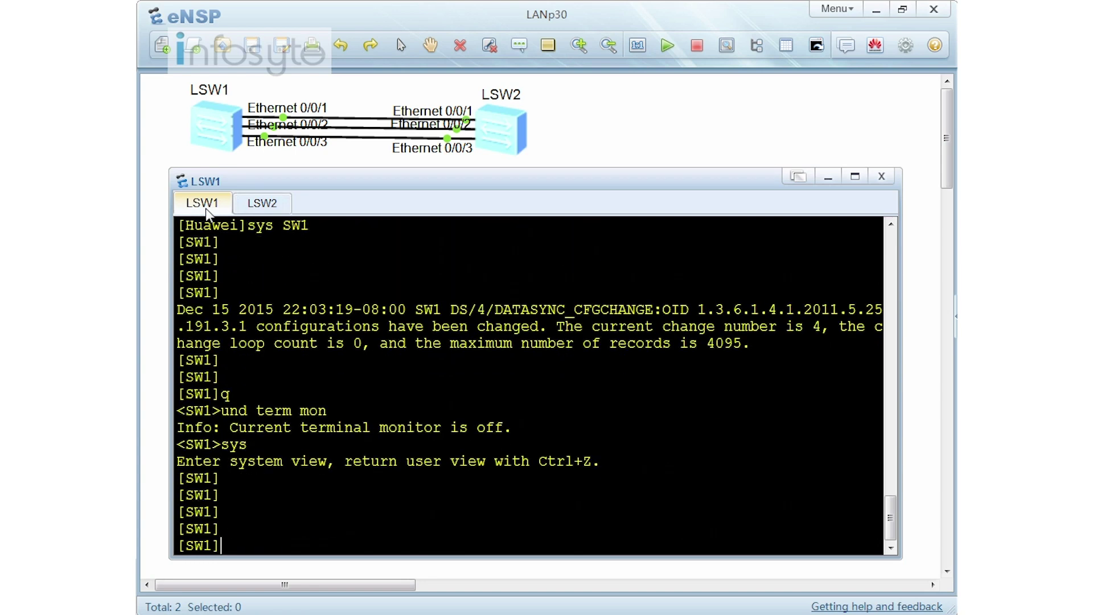
Step: Change SW1's LACP system priority from the default 32768 to 100
key("Return")
key("Return")
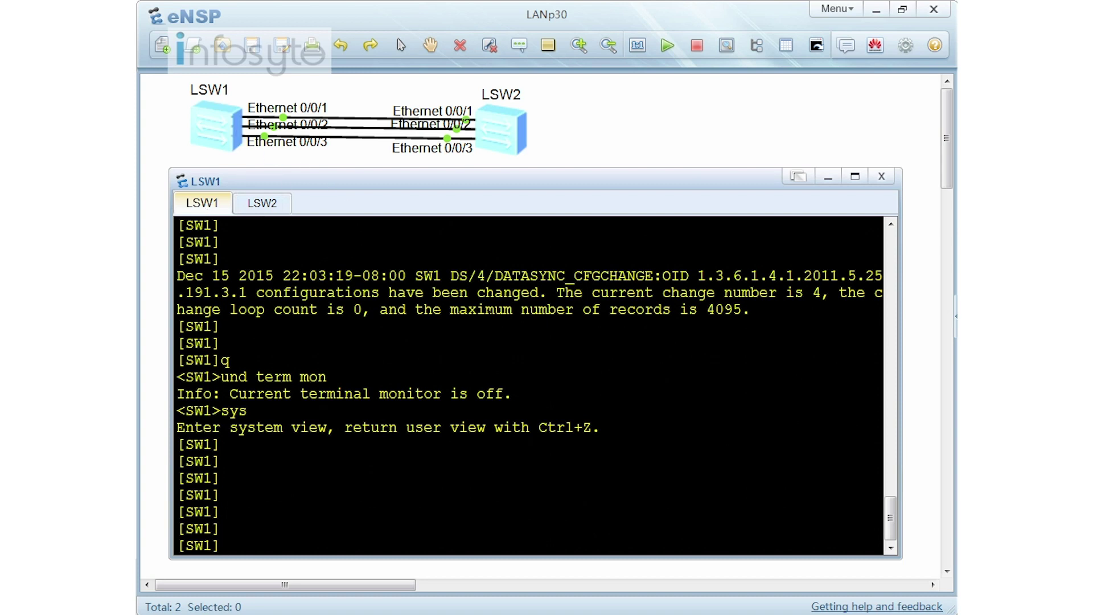
key("Return")
key("Return")
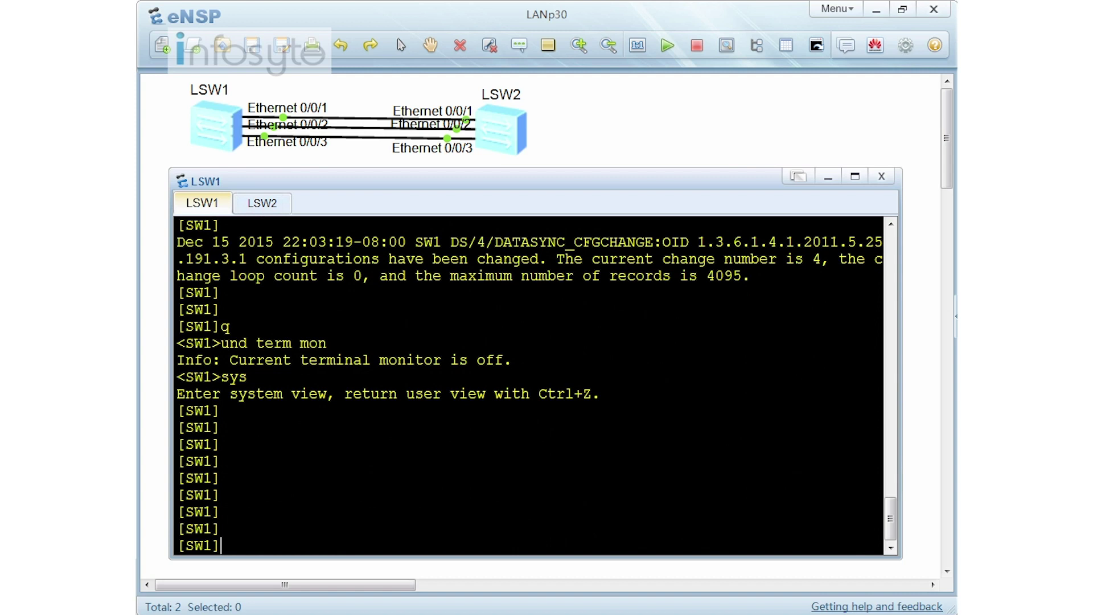
type("lacp p")
key("Tab")
type("?")
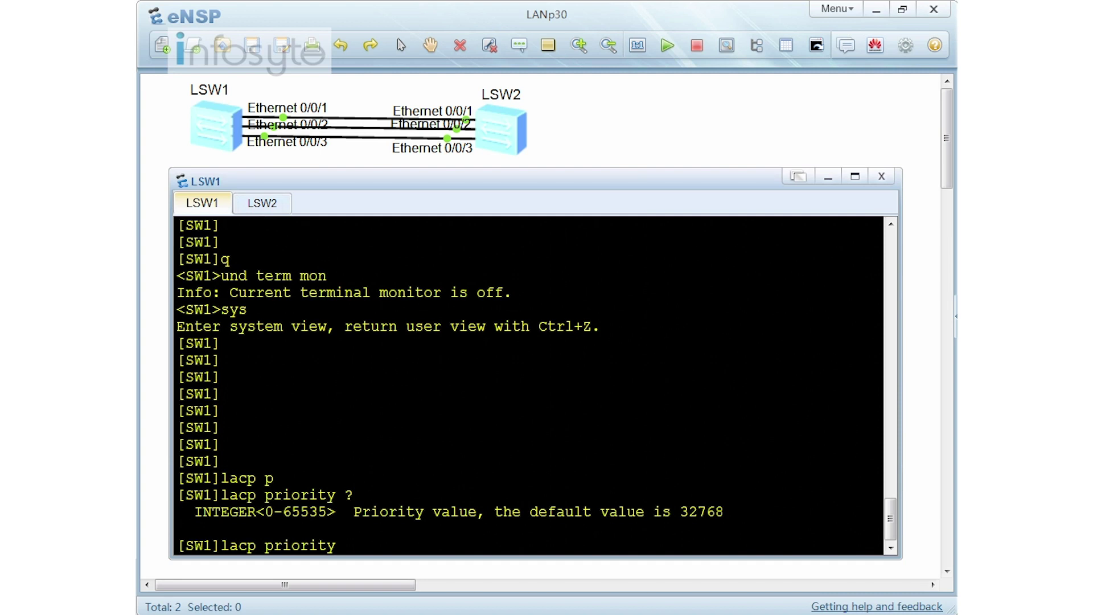
left_click_drag(680, 512, 733, 511)
type("100")
key("Return")
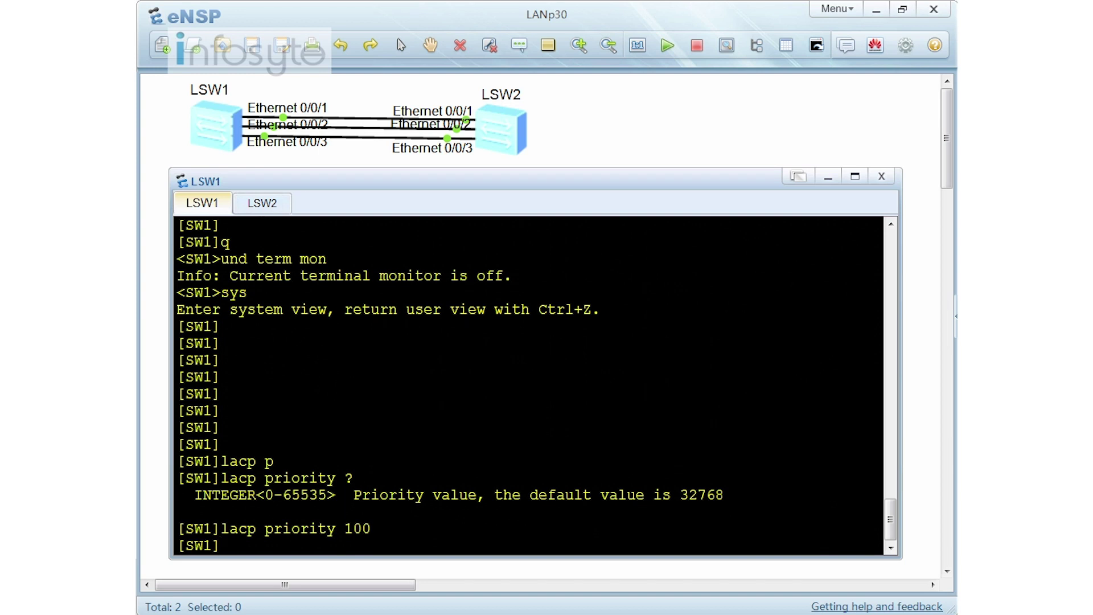
key("Return")
key("Return")
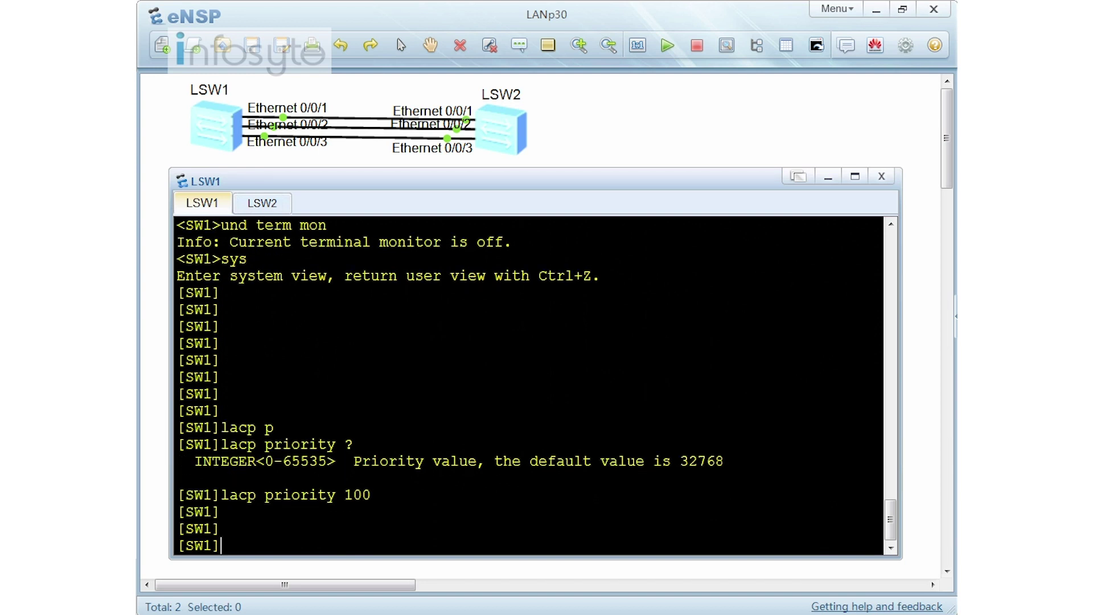
type("int eth-trunk 12")
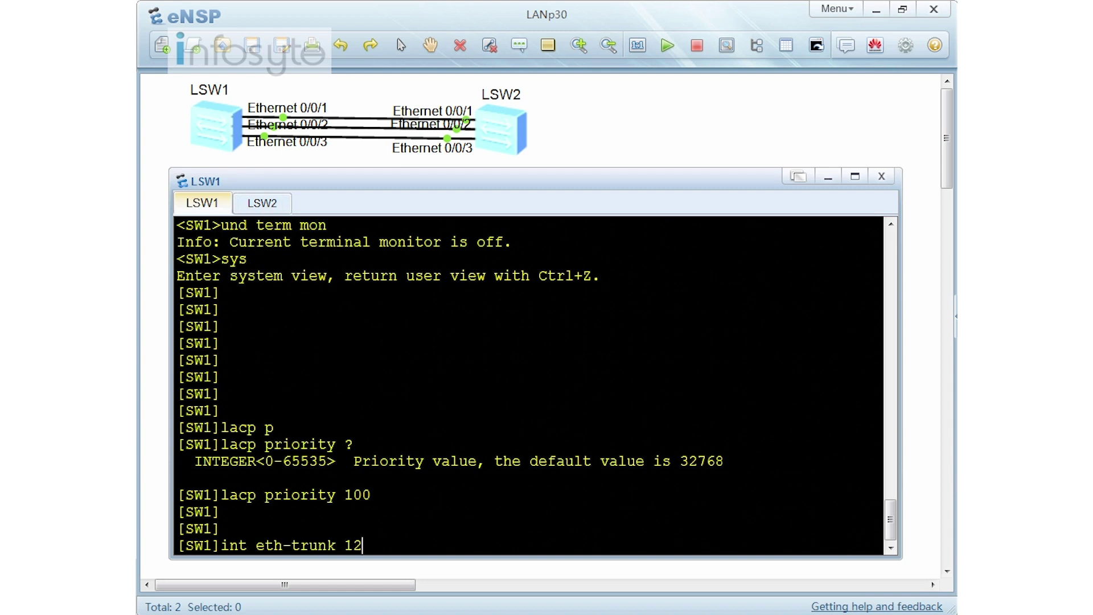
Step: Set SW1's Eth-Trunk 12 to lacp-static mode
key("Return")
key("Return")
key("Return")
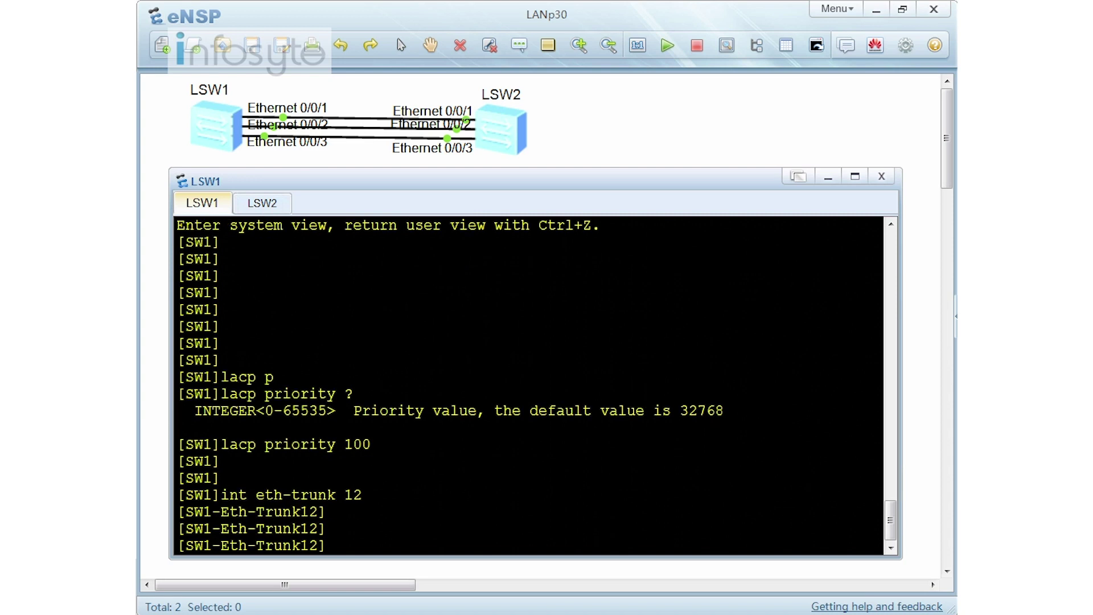
type("mode")
key("Tab")
type("l")
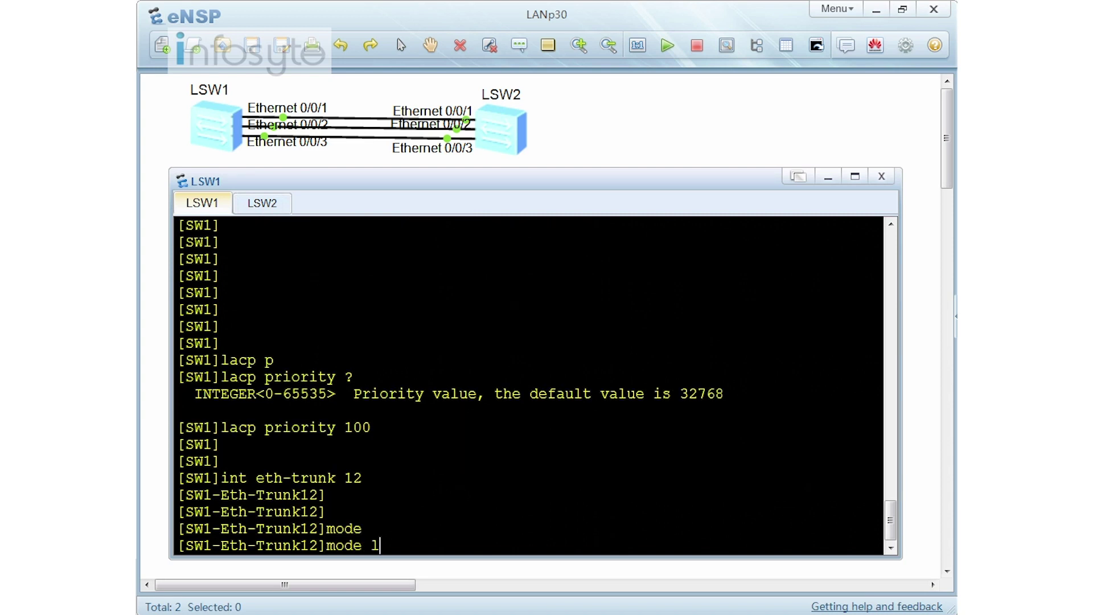
key("Tab")
key("Return")
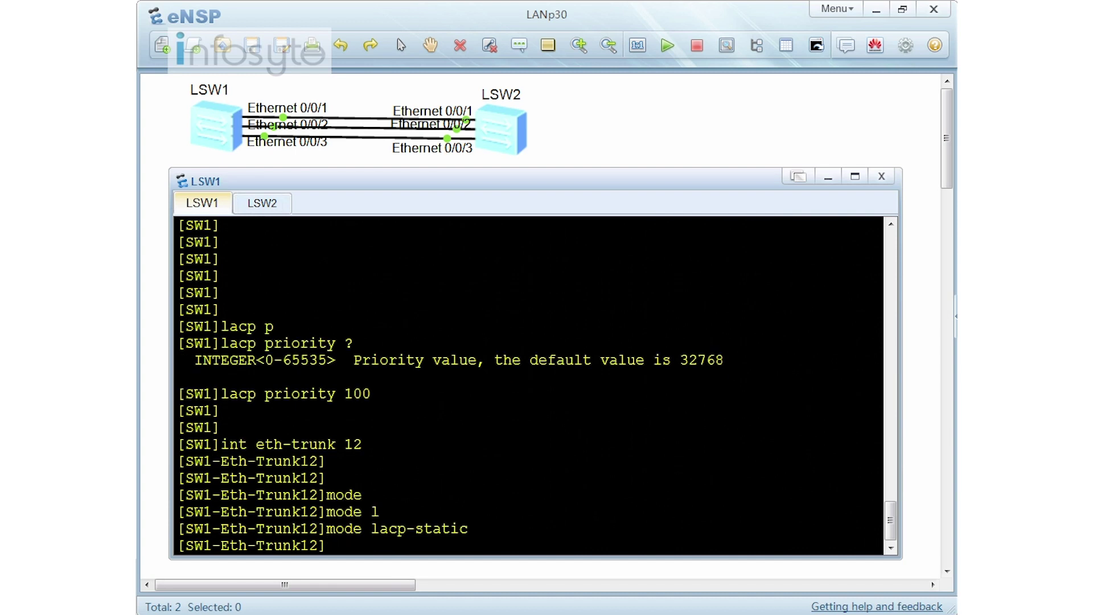
Step: Set Eth-Trunk 12 load balancing to src-mac
type("l")
key("Tab")
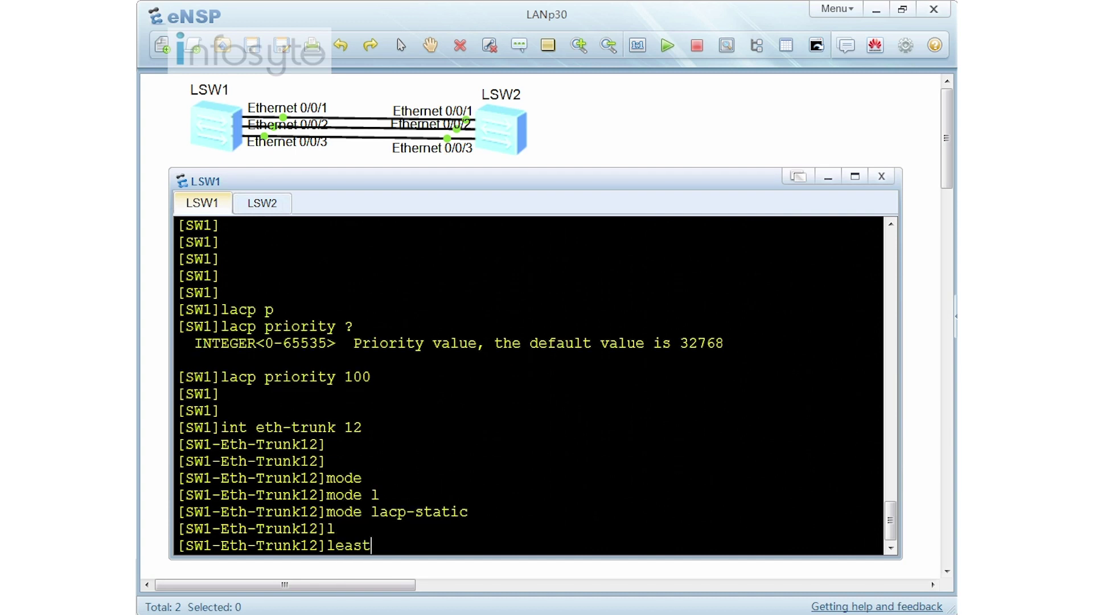
key("BackSpace")
key("BackSpace")
key("BackSpace")
key("BackSpace")
type("oad")
key("Tab")
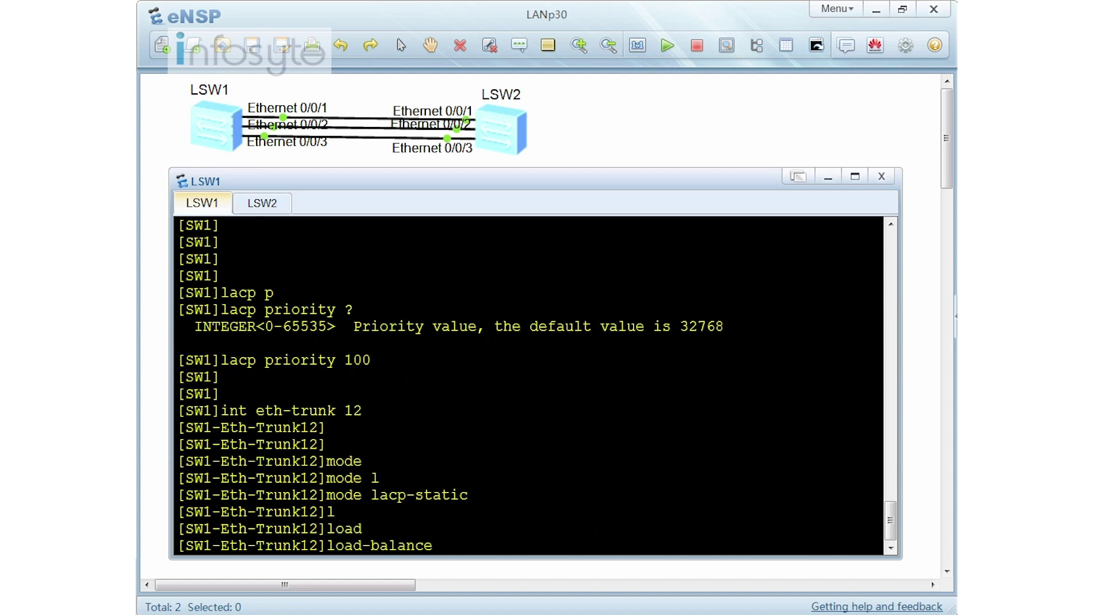
type("?")
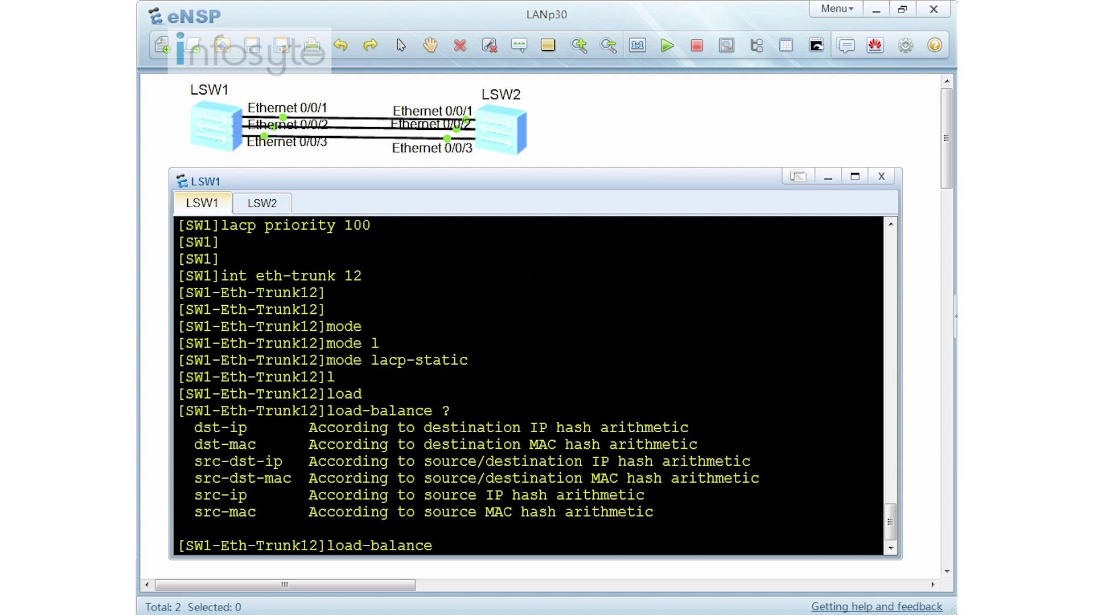
type("src-m")
key("Tab")
key("Return")
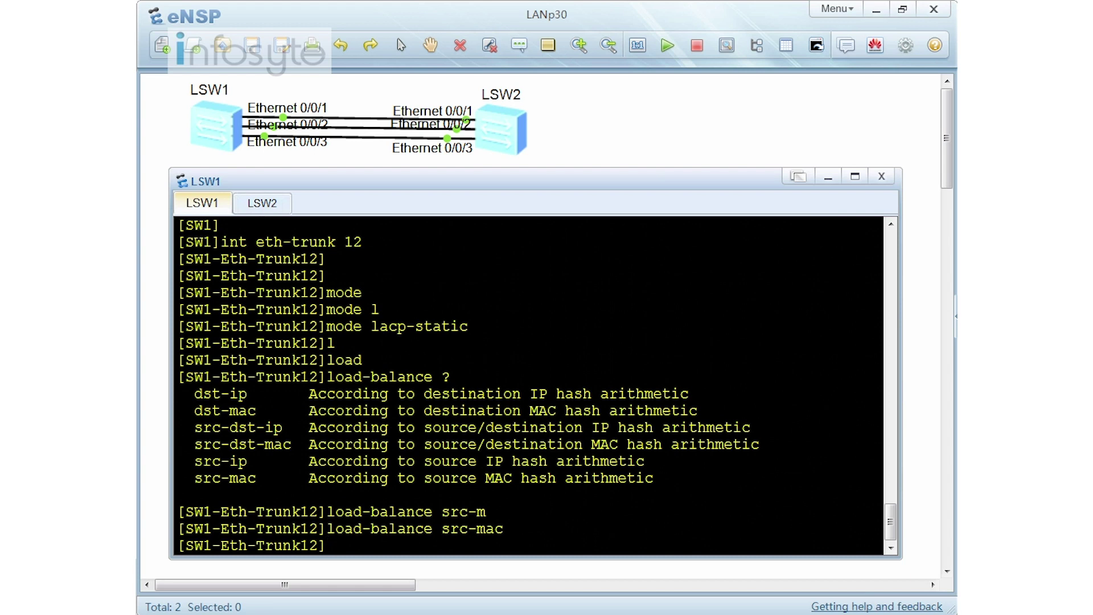
Step: Enable LACP preemption on Eth-Trunk 12
type("lacp pre")
key("Tab")
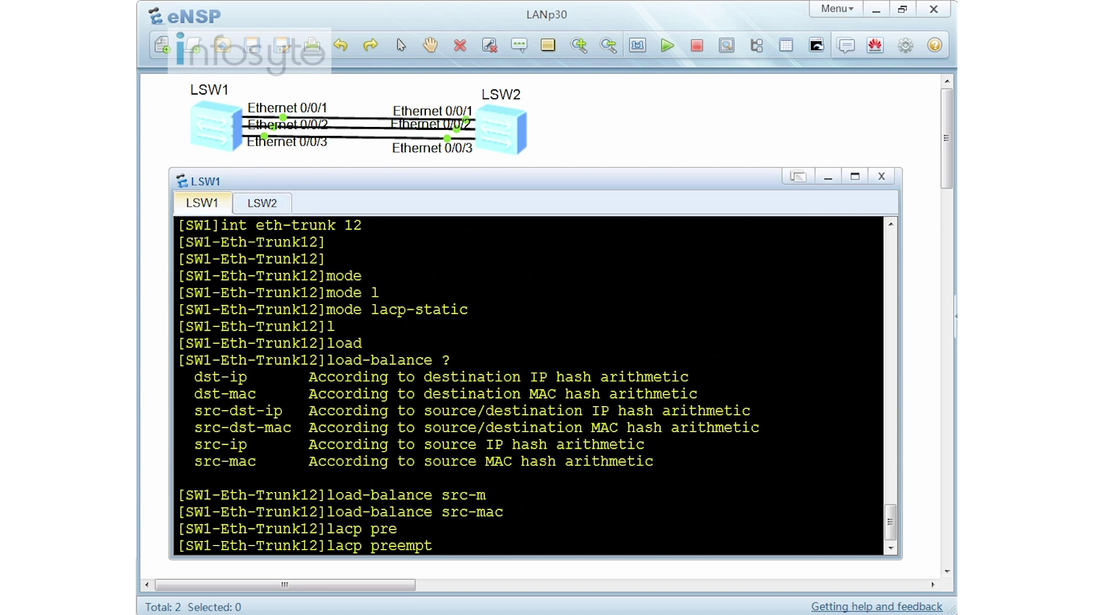
type("en")
key("Tab")
key("Return")
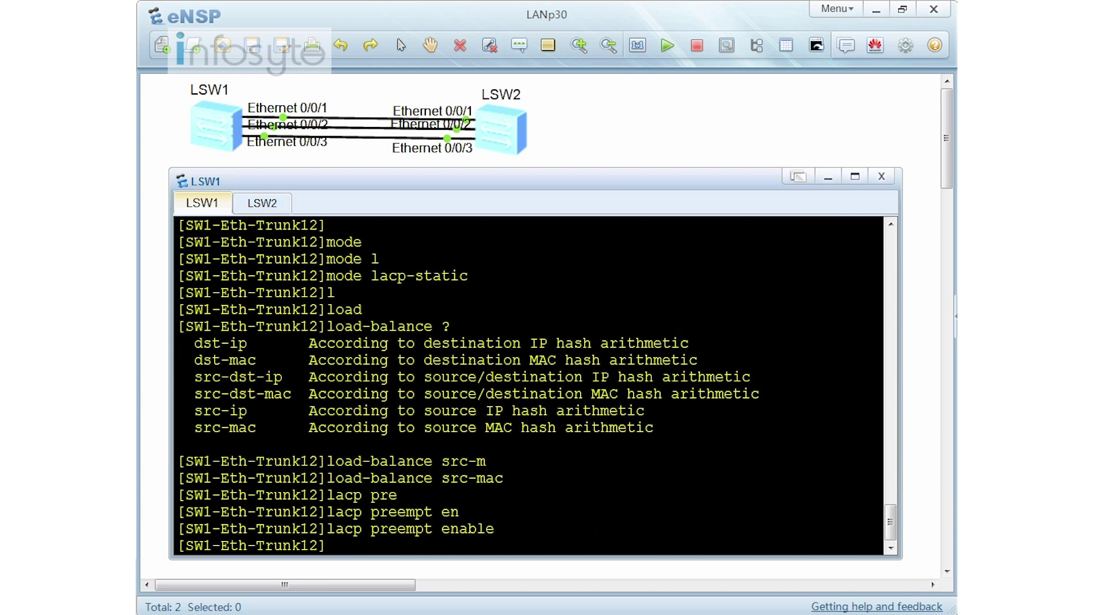
Step: Limit Eth-Trunk 12 to a max active-linknumber of 2
key("Return")
key("Return")
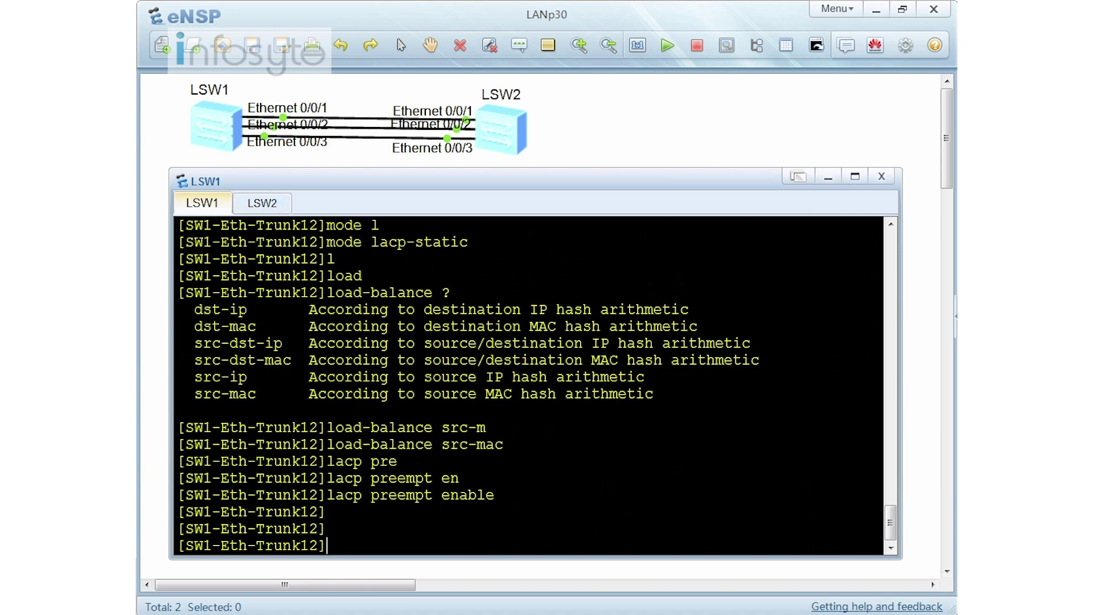
type("mac-a")
key("Tab")
key("BackSpace")
key("BackSpace")
key("BackSpace")
key("BackSpace")
key("BackSpace")
key("BackSpace")
key("BackSpace")
key("BackSpace")
key("BackSpace")
key("BackSpace")
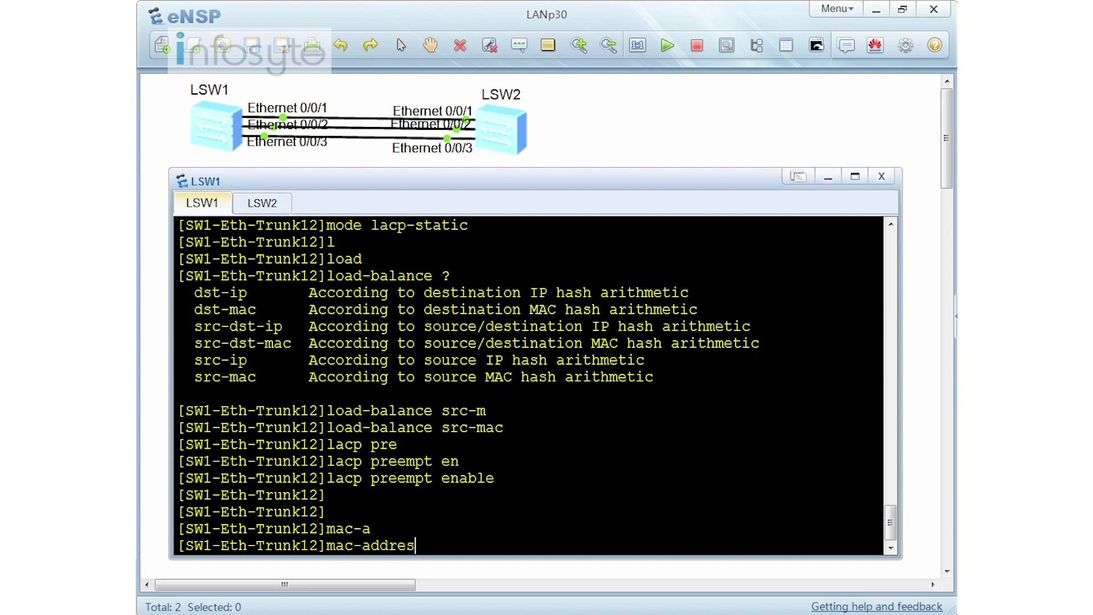
type("x")
key("Tab")
type("ac")
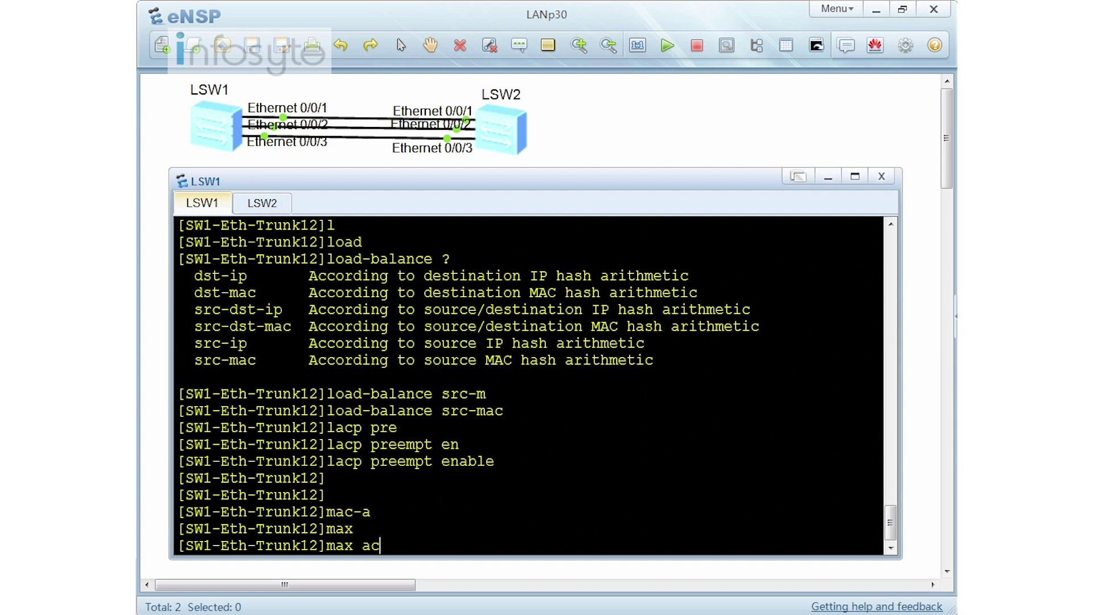
key("Tab")
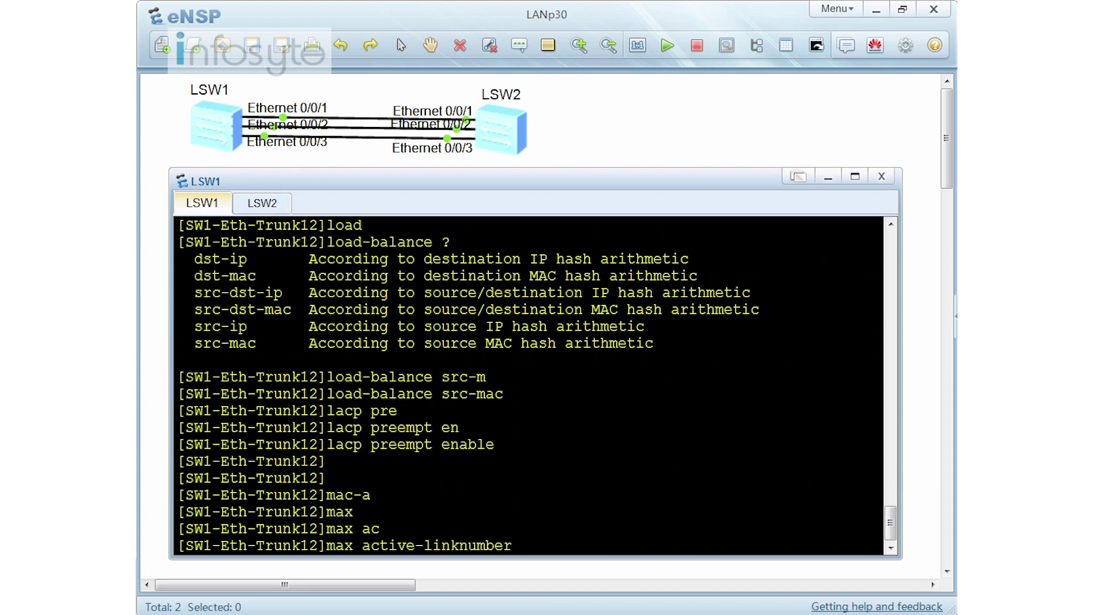
type("2")
key("Return")
key("Return")
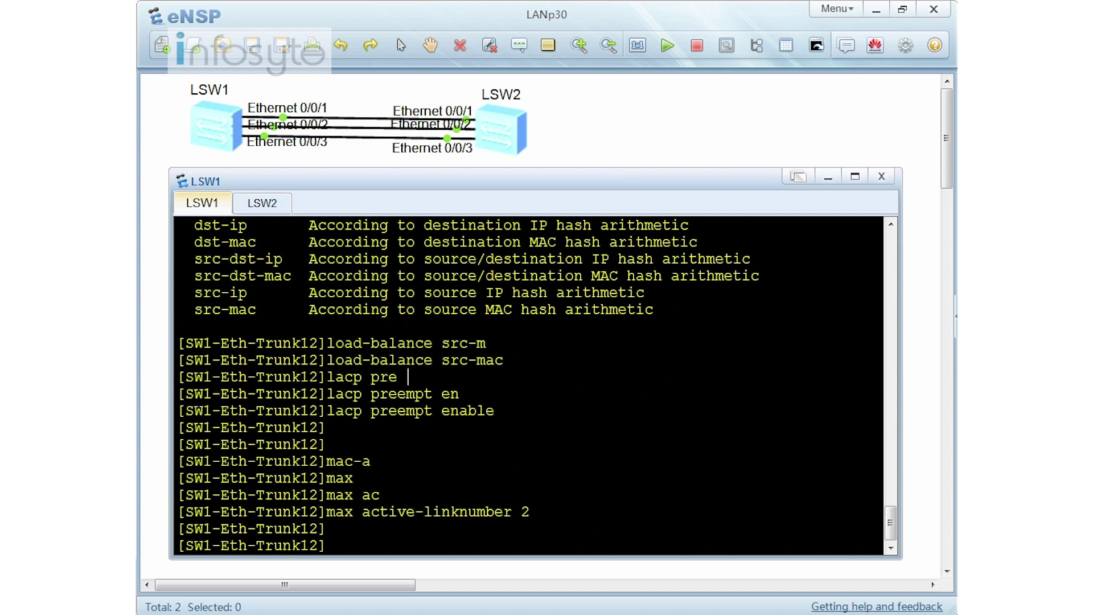
Step: Add SW1's Ethernet0/0/1 to Eth-Trunk 12
type("int e0/0/1")
key("Return")
key("Return")
key("Return")
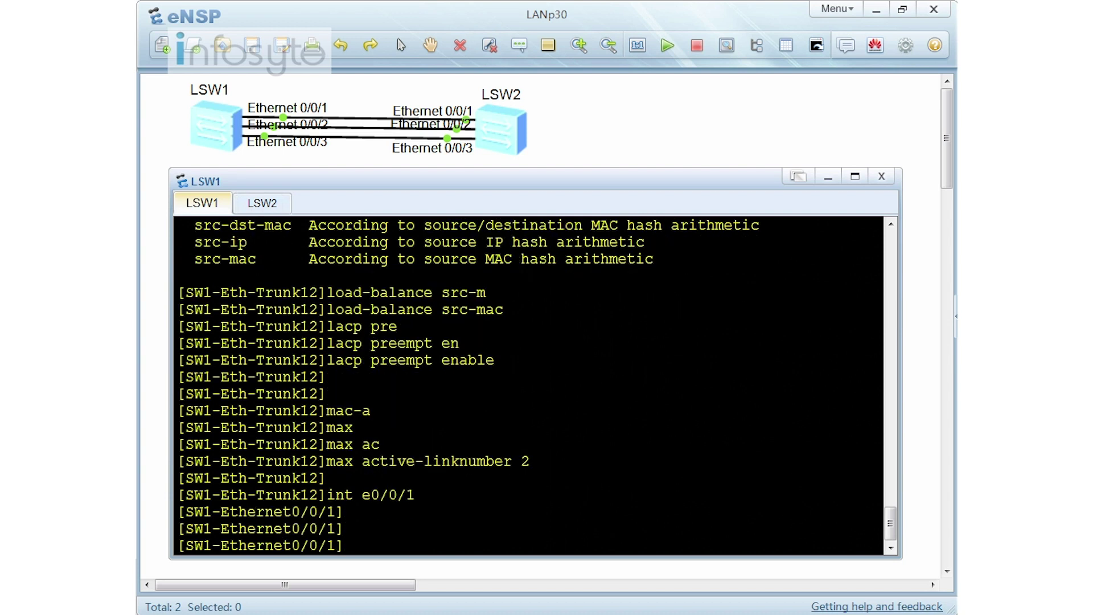
type("eth-tr")
key("Tab")
type("12")
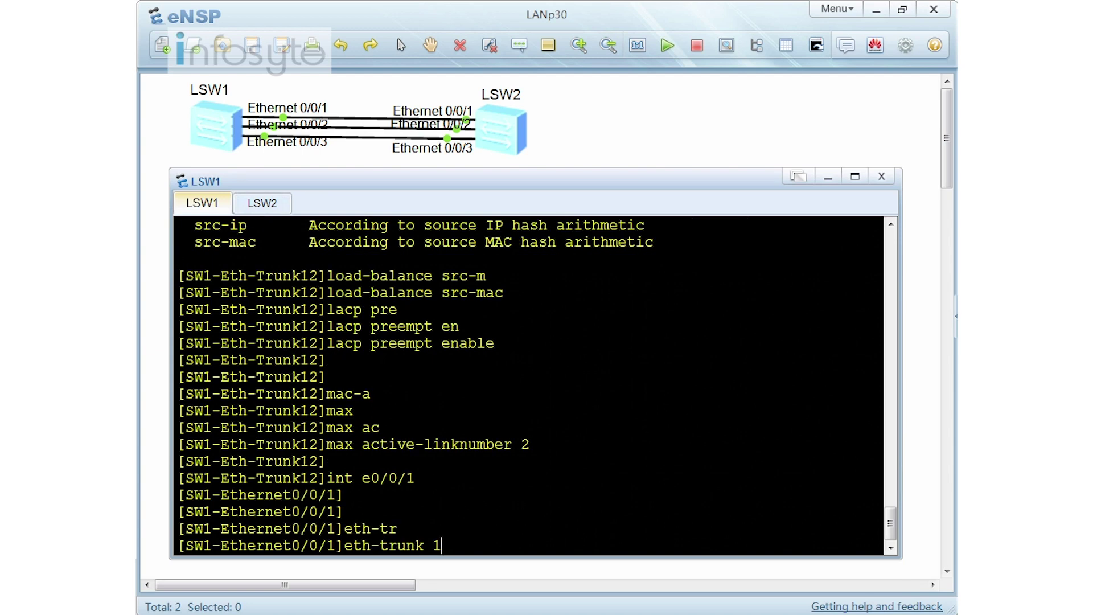
key("Return")
key("Return")
key("Return")
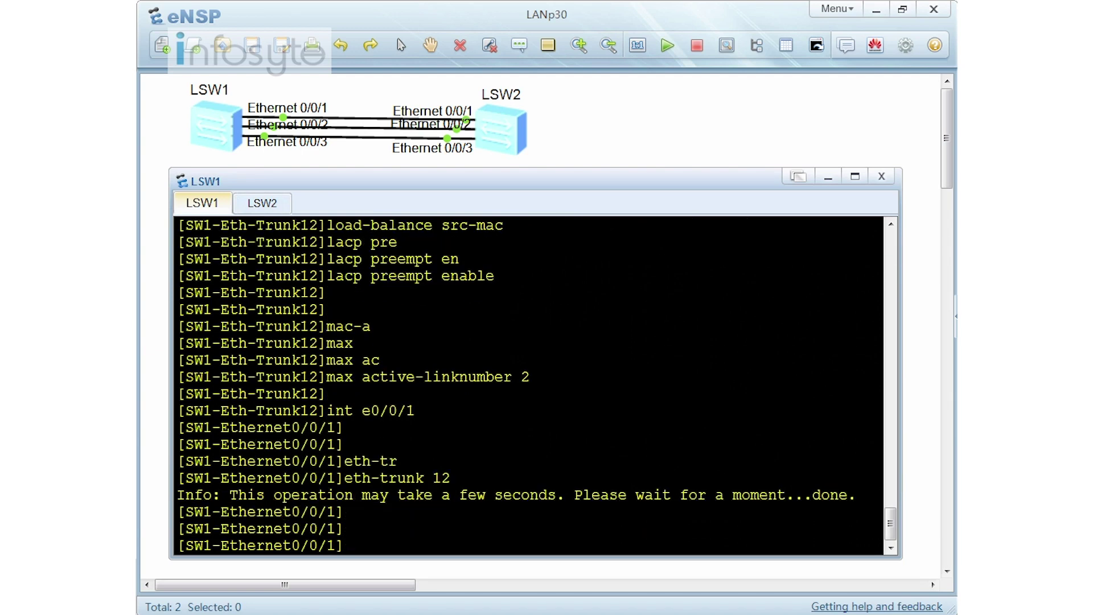
Step: Add SW1's Ethernet0/0/2 and Ethernet0/0/3 to Eth-Trunk 12
type("int e0/0/2")
key("Return")
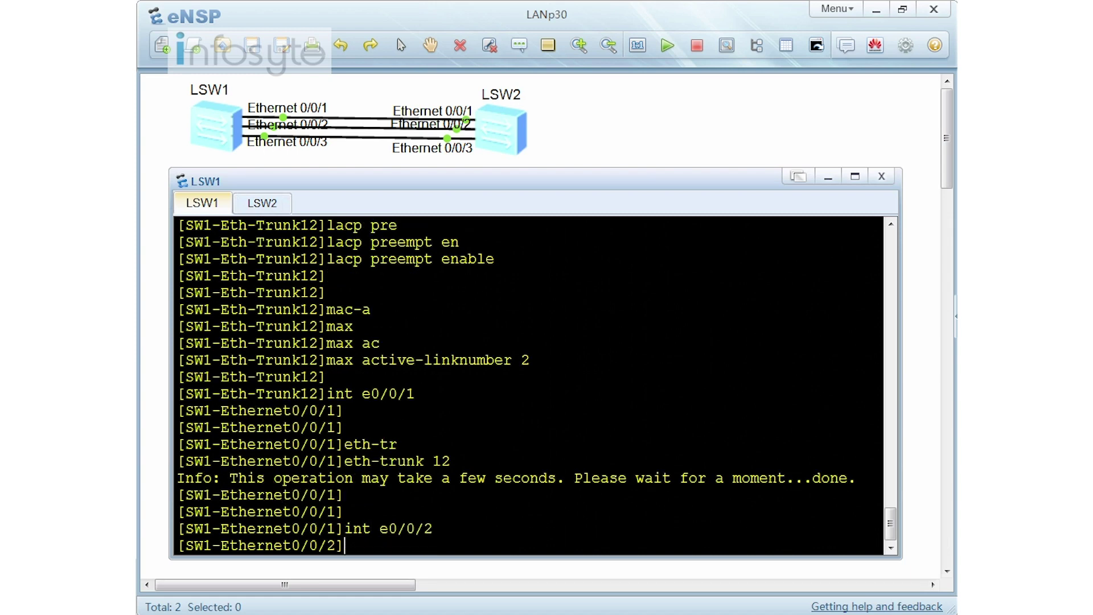
type("eth-trunk 12")
key("Return")
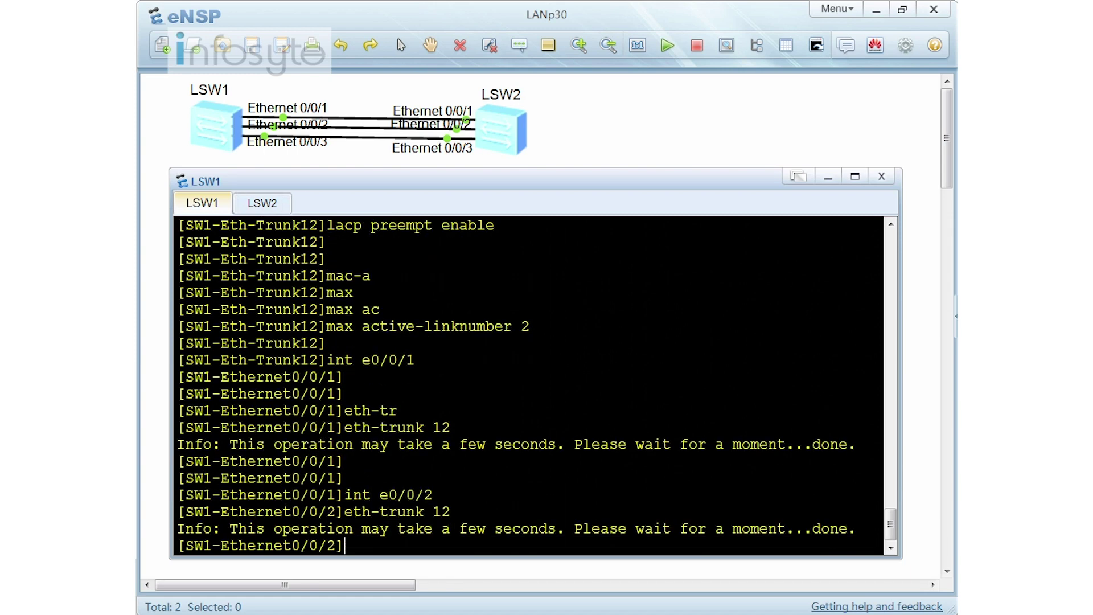
key("Return")
key("Return")
type("int e0/0/3")
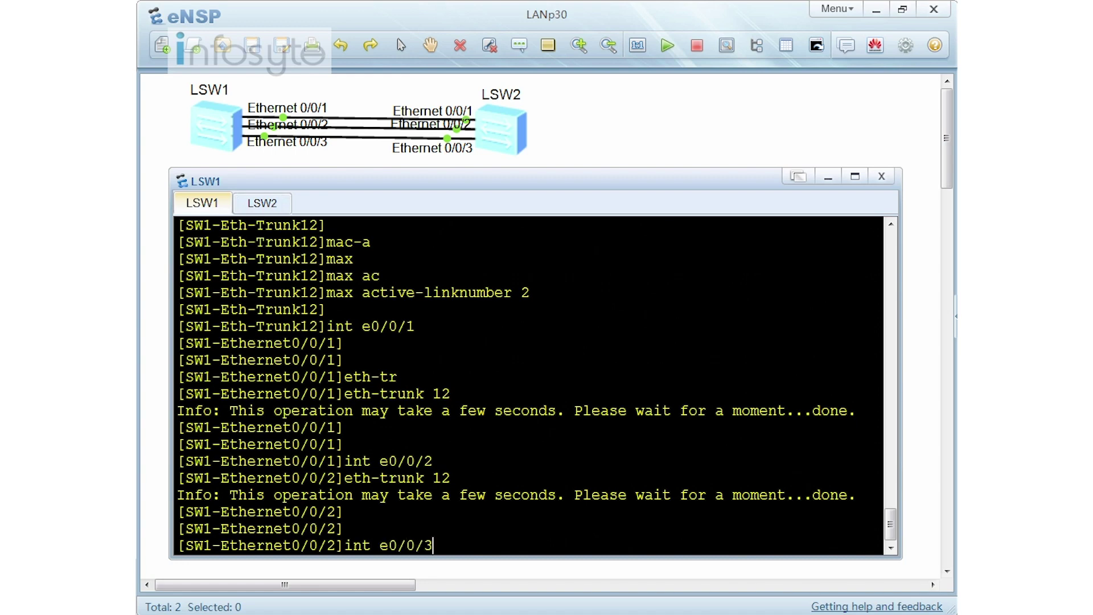
key("Return")
key("Up")
key("Up")
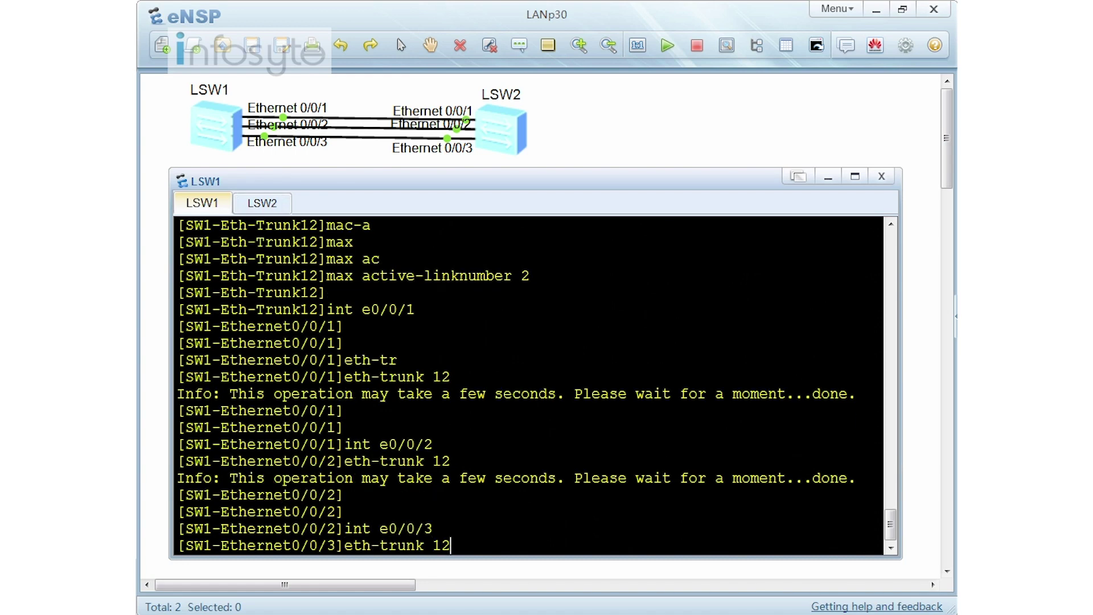
key("Return")
key("Return")
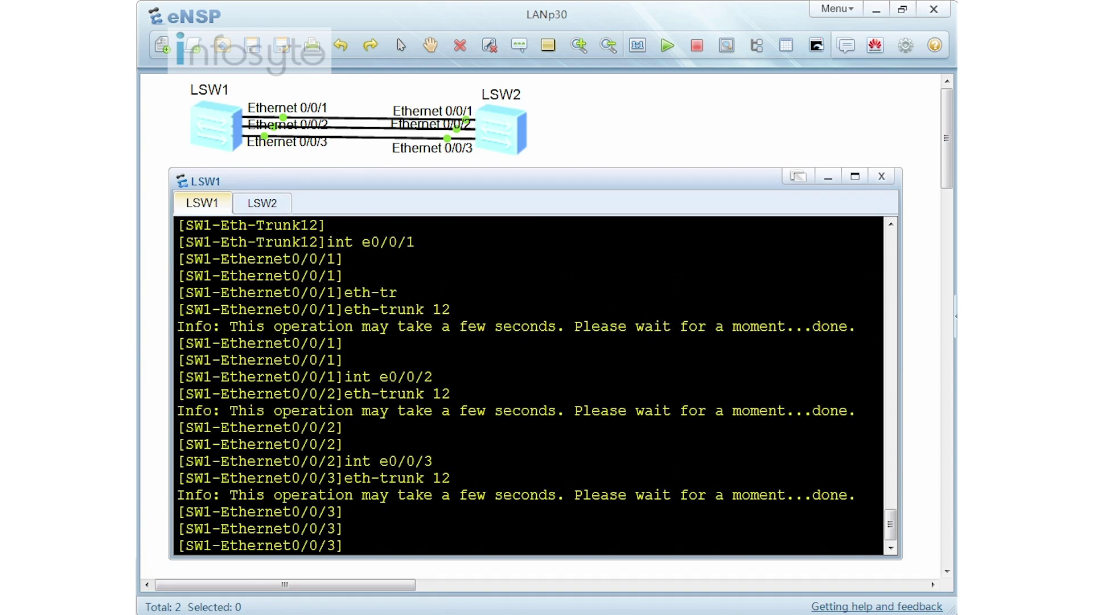
Step: Display SW1's Eth-Trunk 12 status, highlighting port priorities 32768 and system priority 100
type("q")
key("Return")
type("dis ")
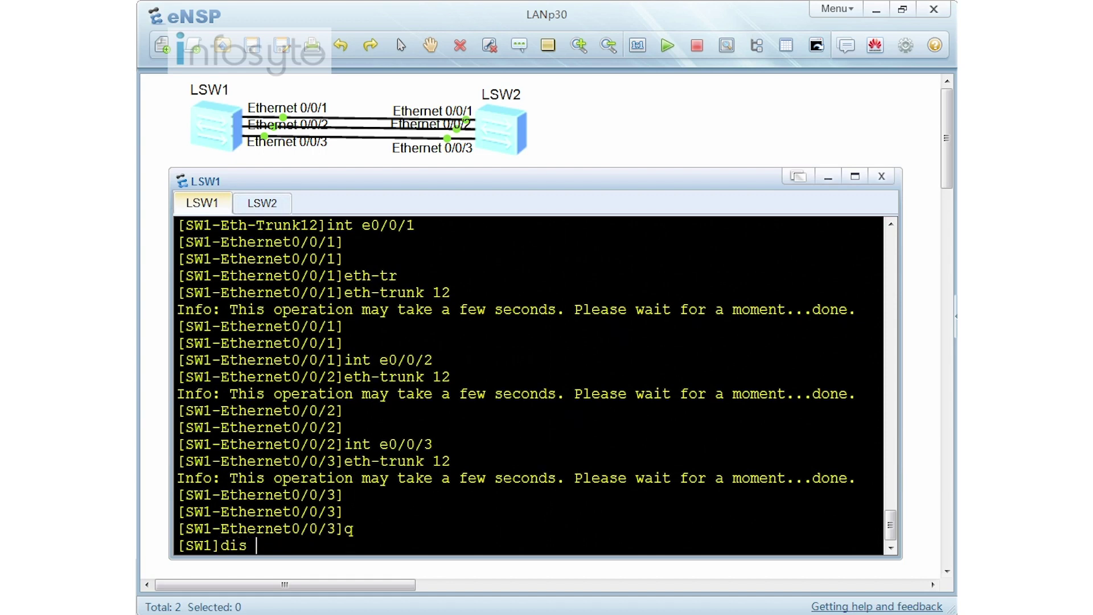
type("eth-tr")
key("Tab")
type("12")
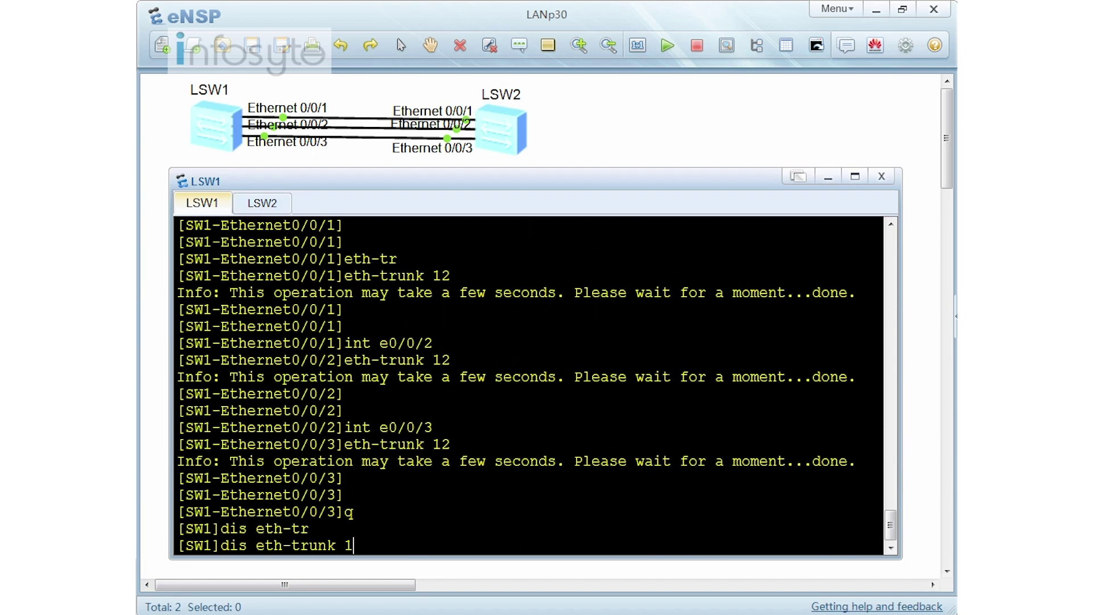
key("Return")
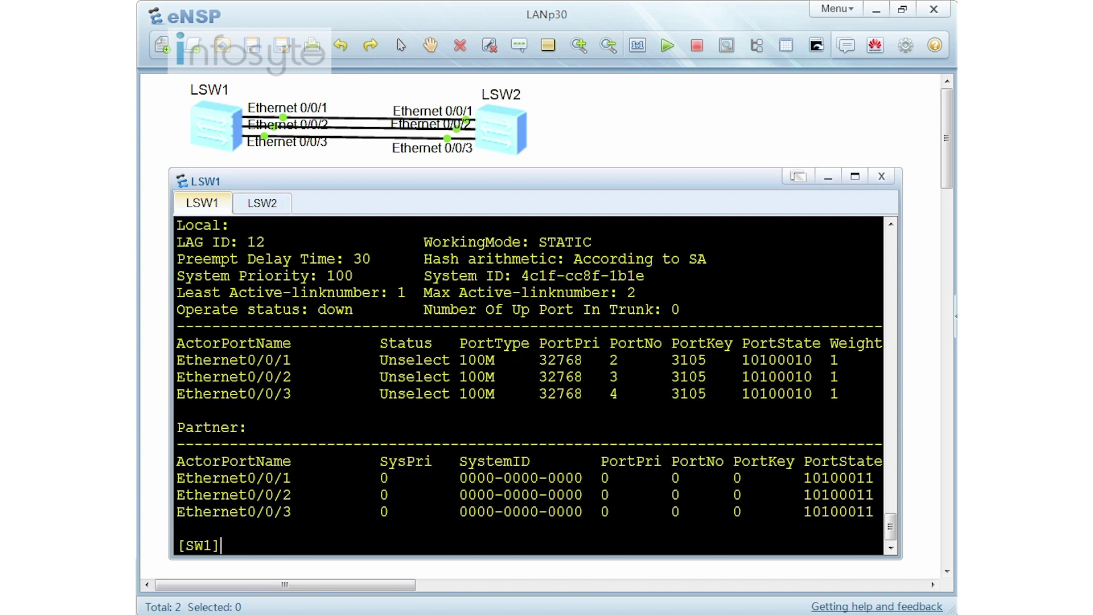
left_click_drag(540, 360, 592, 376)
left_click_drag(531, 394, 610, 393)
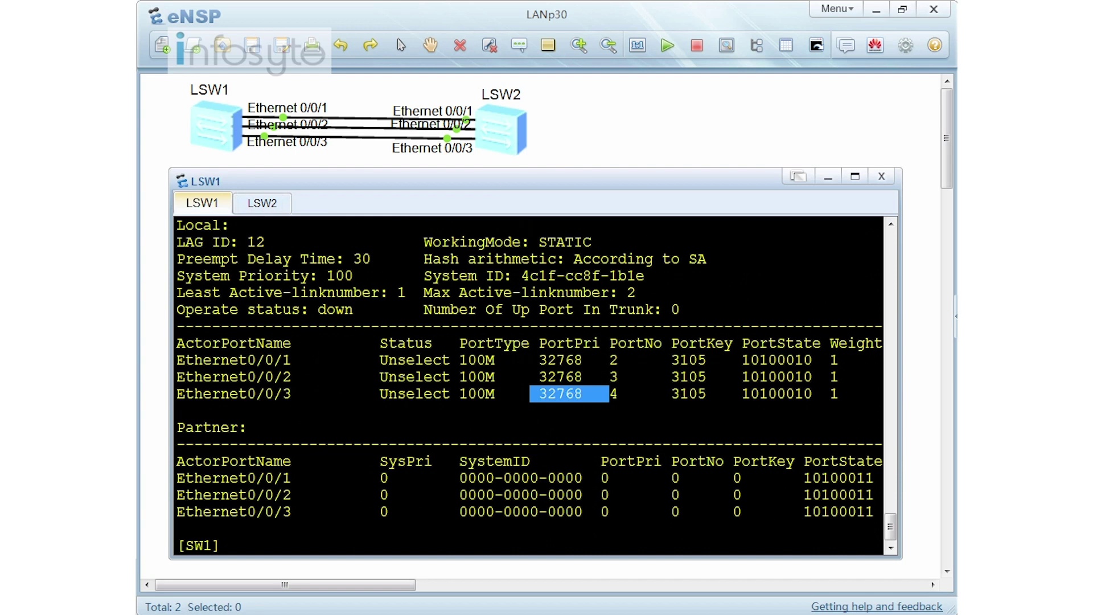
left_click(561, 394)
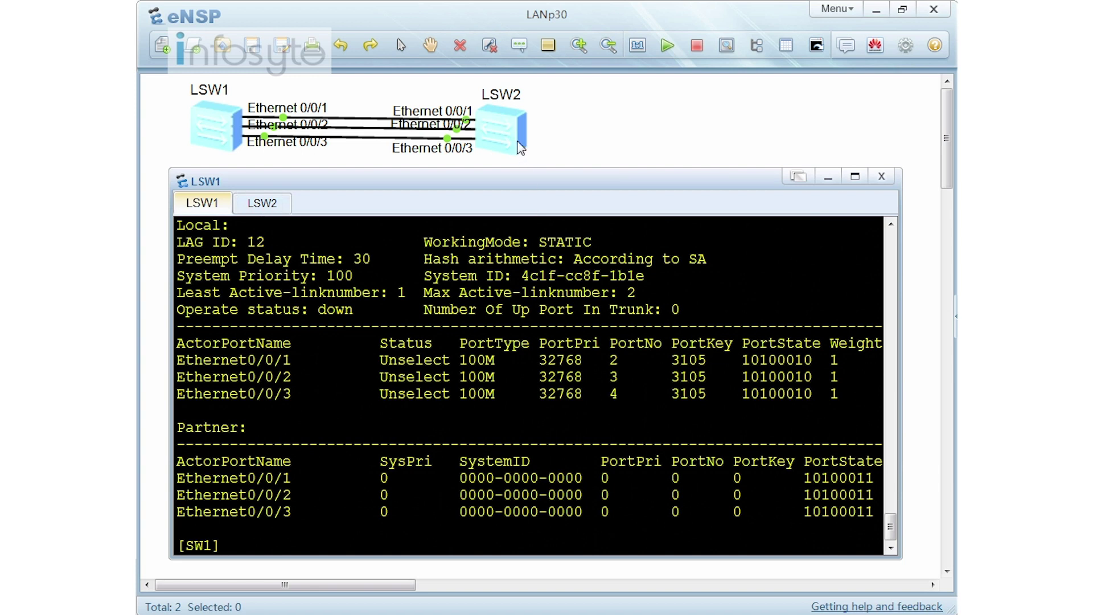
left_click_drag(372, 277, 172, 281)
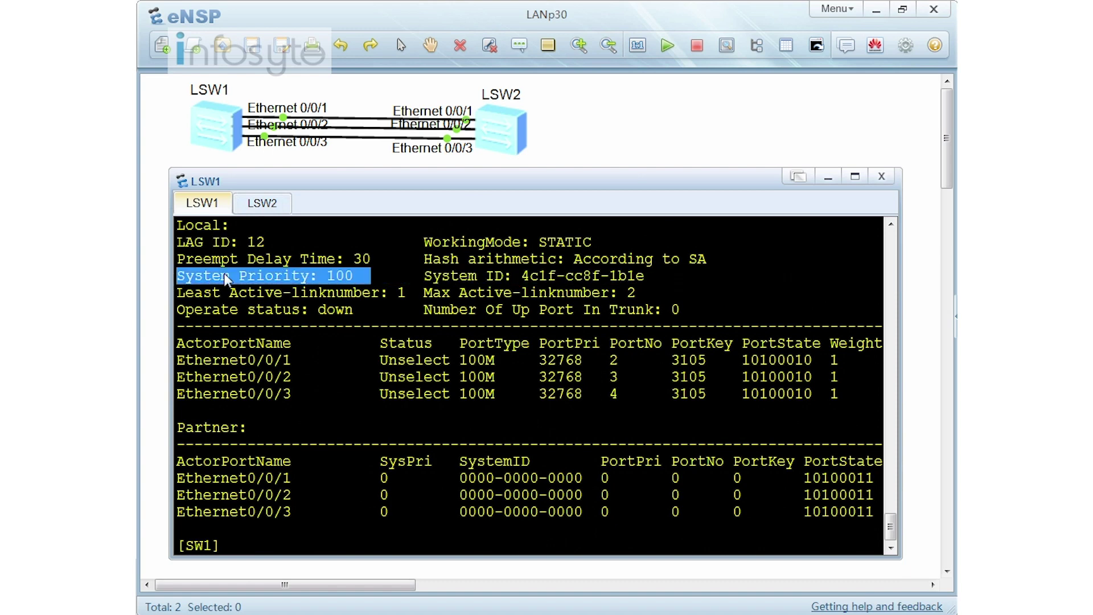
Step: On SW2, disable terminal log messages and enter system view
left_click(266, 204)
key("Return")
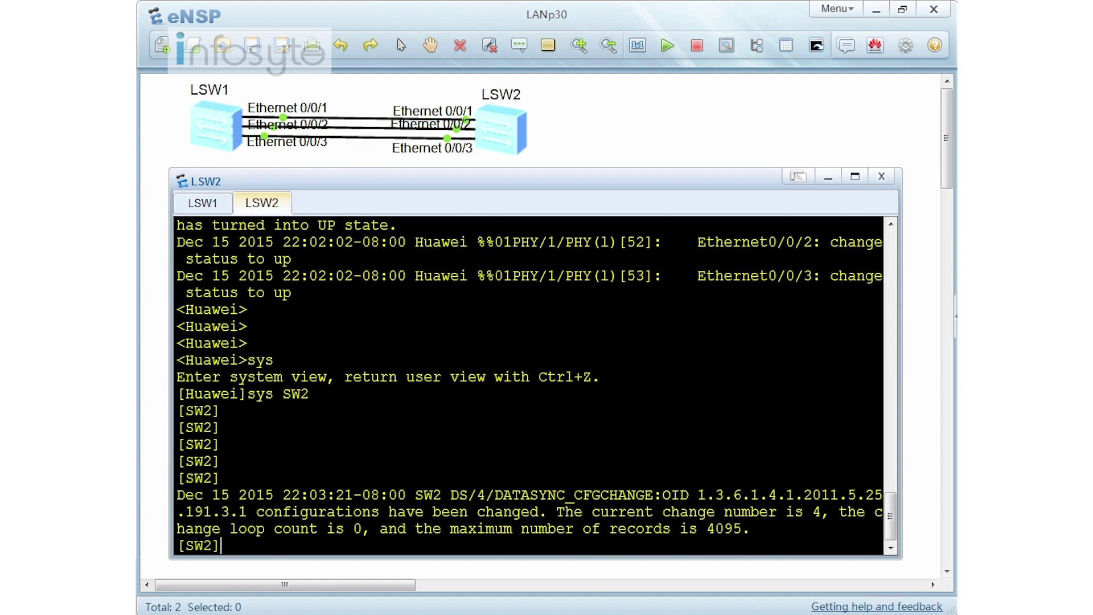
type("q")
key("Return")
type("und ter mon")
key("Return")
type("sys")
key("Return")
key("Return")
key("Return")
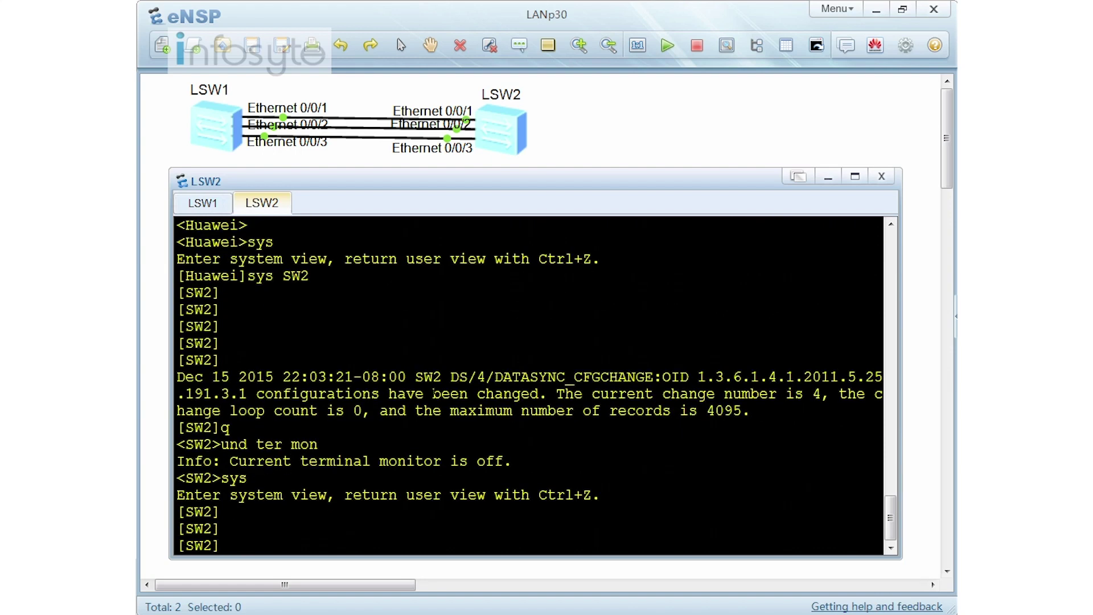
Step: Create SW2's Eth-Trunk 12 in lacp-static mode
key("Return")
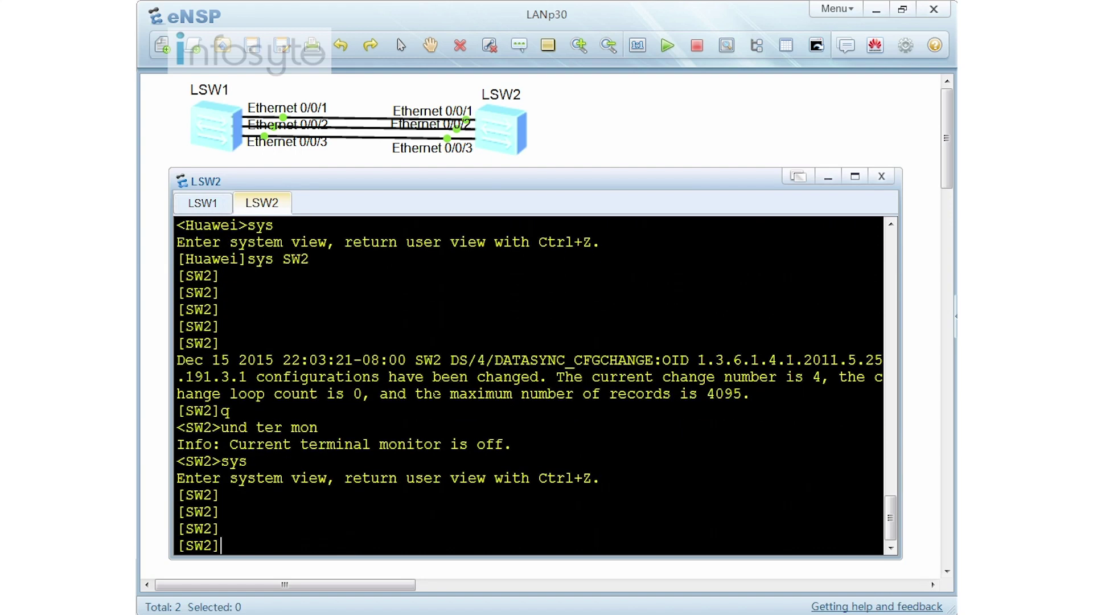
type("int eth-tr")
key("Tab")
type("12")
key("Return")
key("Return")
type("mode lac")
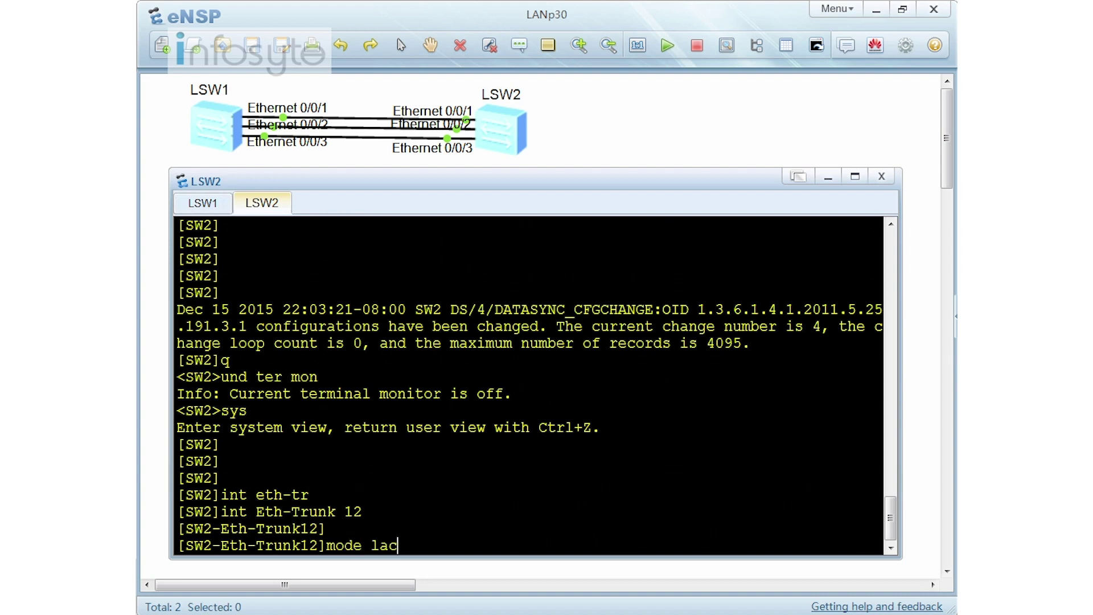
type("p-")
key("Tab")
key("BackSpace")
key("Tab")
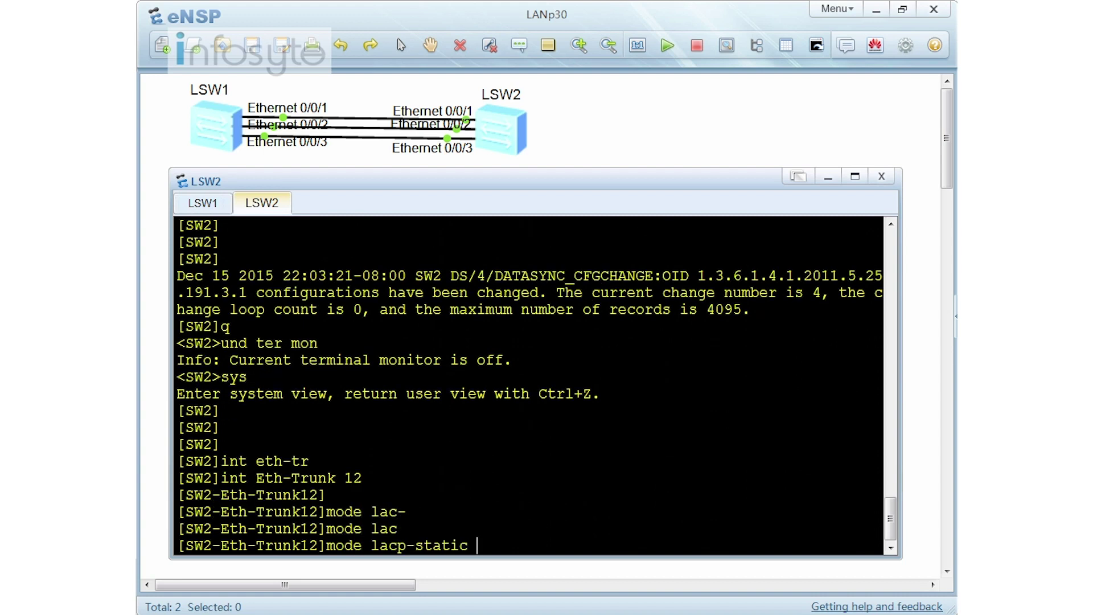
key("Return")
Step: Add SW2's Ethernet0/0/1 to Eth-Trunk 12
type("int e0/0/1")
key("Return")
type("eth-tr")
key("Tab")
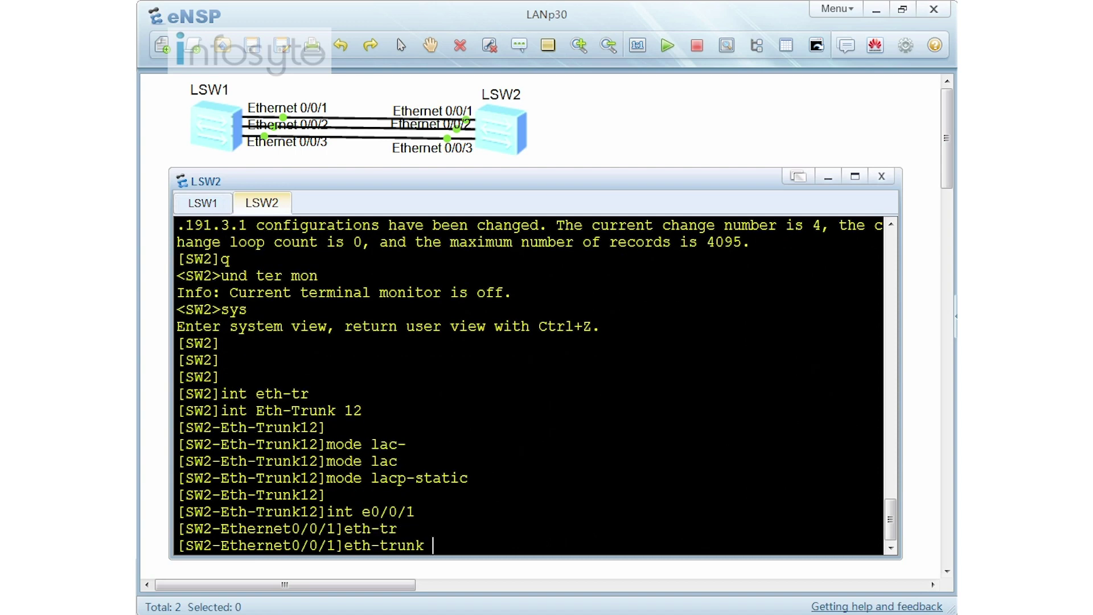
type("12")
key("Return")
Step: Add SW2's Ethernet0/0/2 and Ethernet0/0/3 to Eth-Trunk 12
type("int e0/0/2")
key("Return")
key("Up")
key("Up")
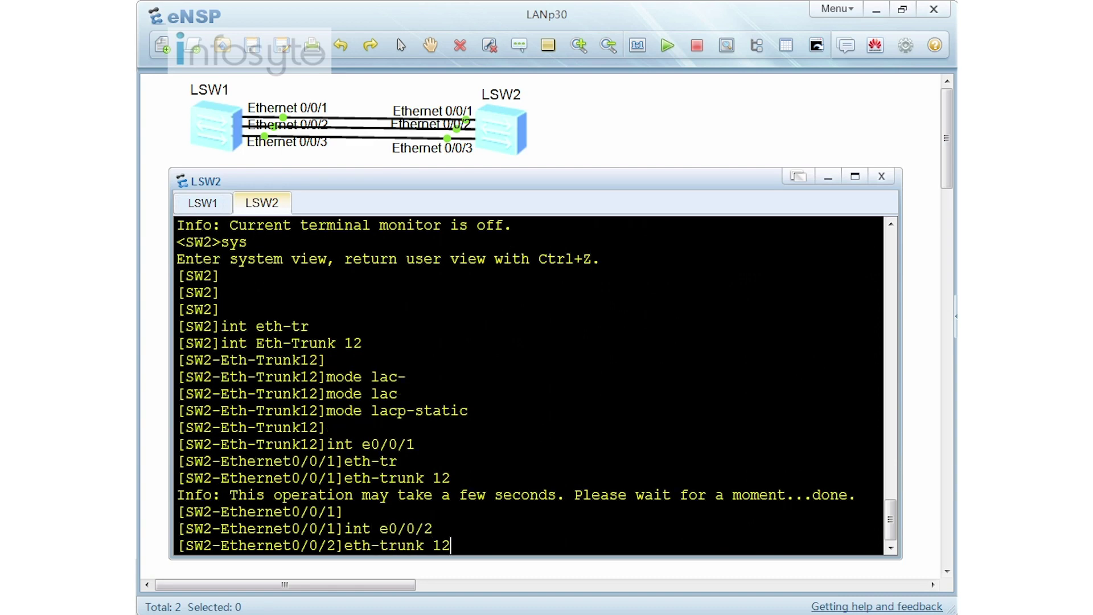
key("Return")
key("Return")
type("int e0/0/3")
key("Return")
key("Up")
key("Up")
key("Return")
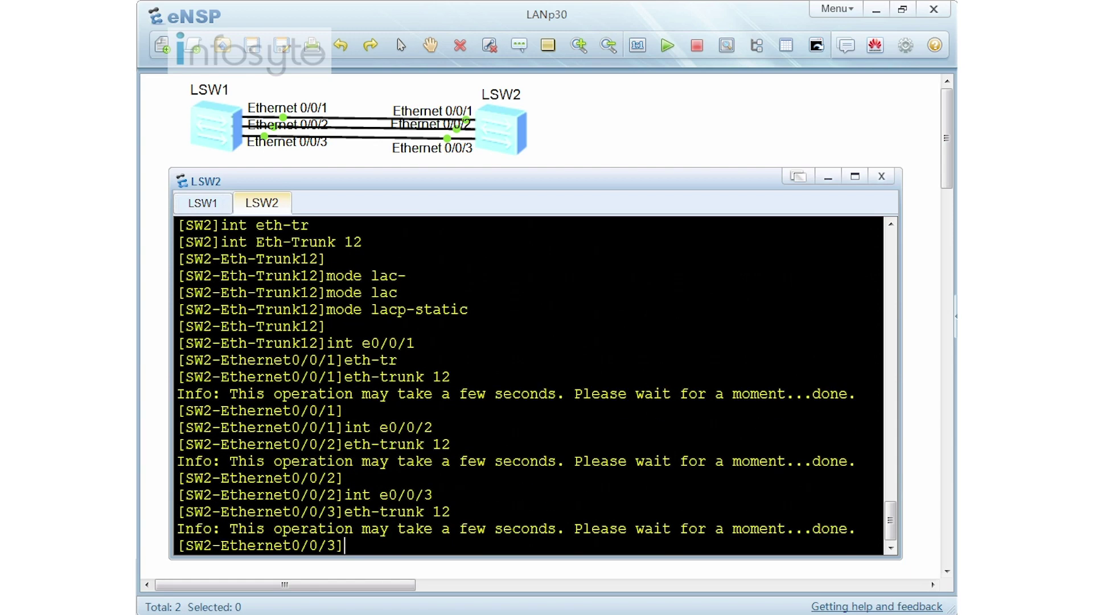
type("q")
key("Return")
key("Return")
key("Return")
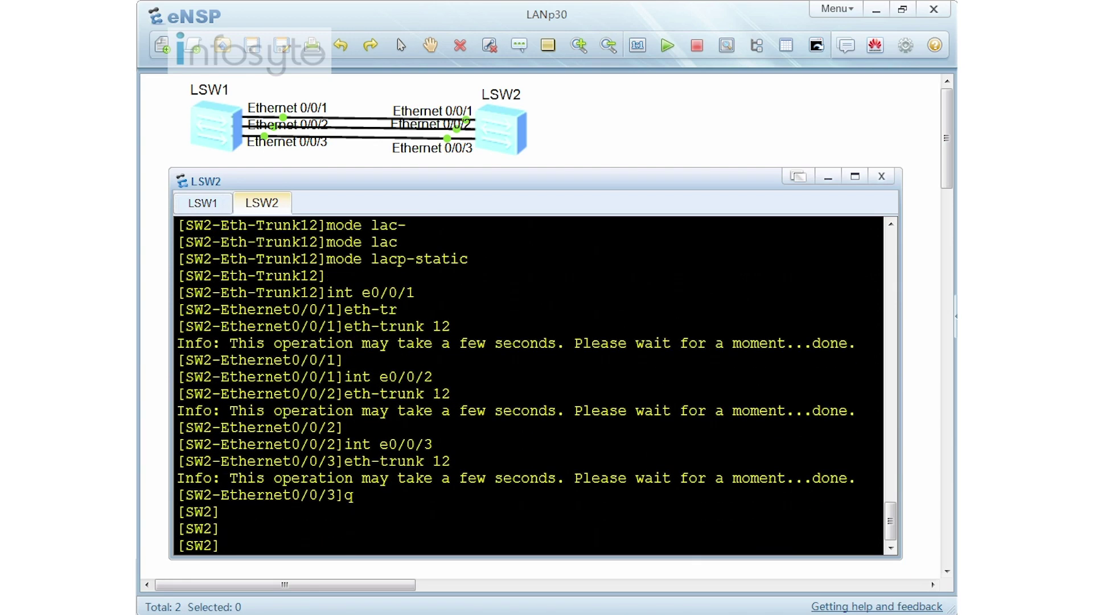
type("dis eth-tr")
key("Tab")
Step: Display SW2's Eth-Trunk 12, highlighting system priority 32768 and Selected ports 0/0/1 and 0/0/2
type("12")
key("Return")
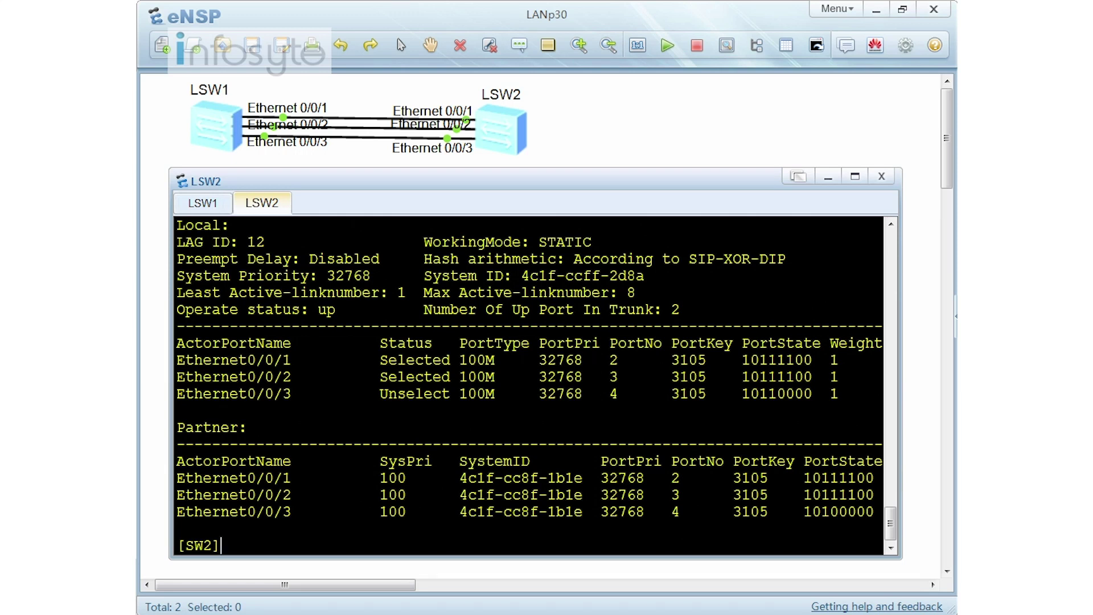
left_click_drag(327, 276, 379, 276)
left_click_drag(372, 360, 460, 360)
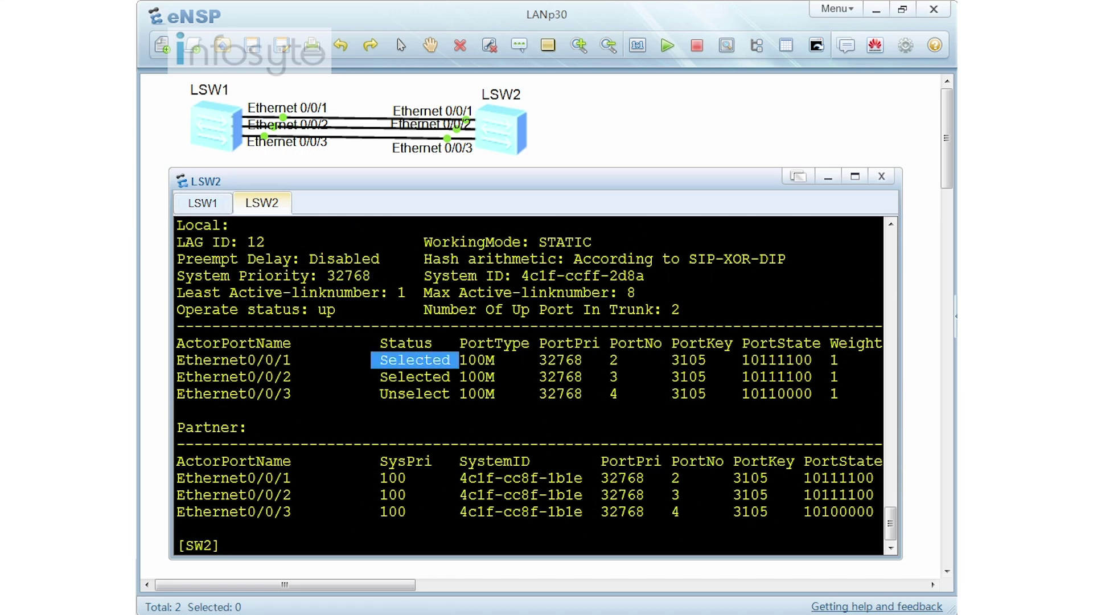
left_click_drag(372, 377, 450, 377)
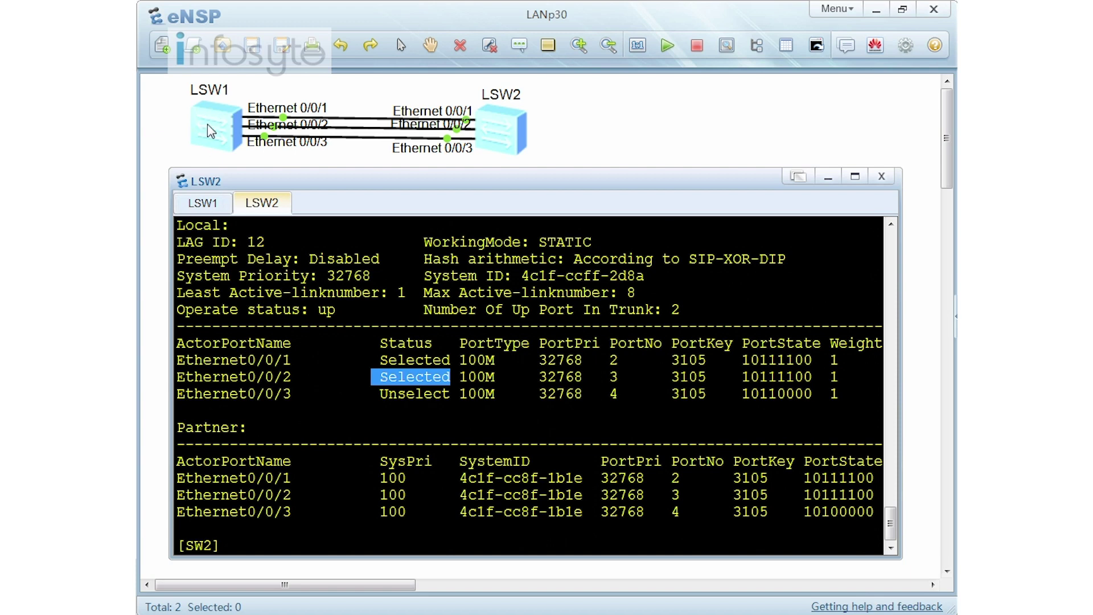
left_click(397, 365)
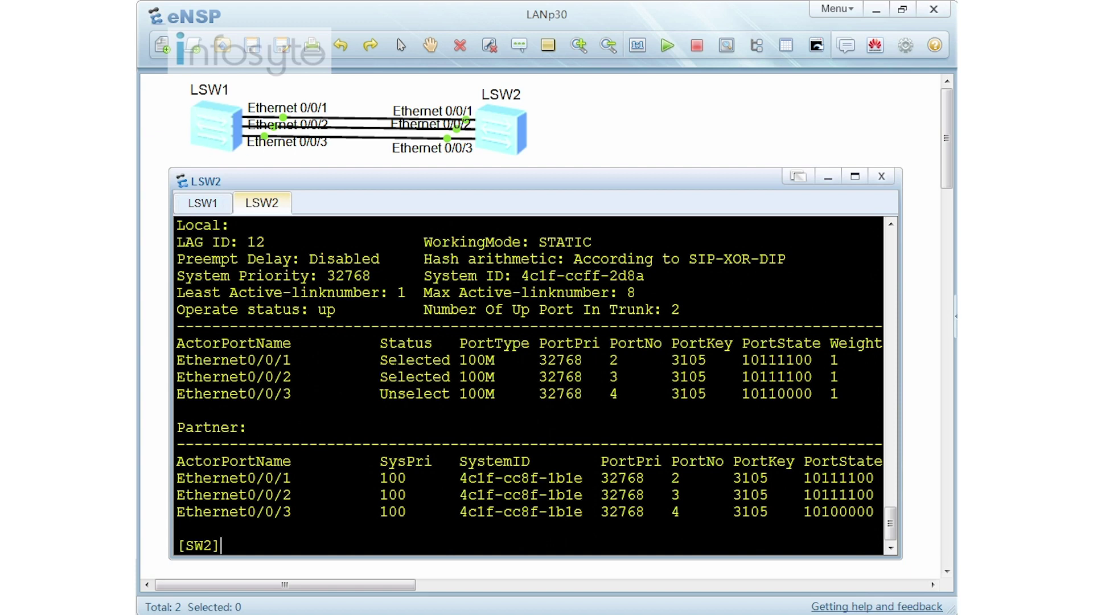
type("dis cu")
key("Return")
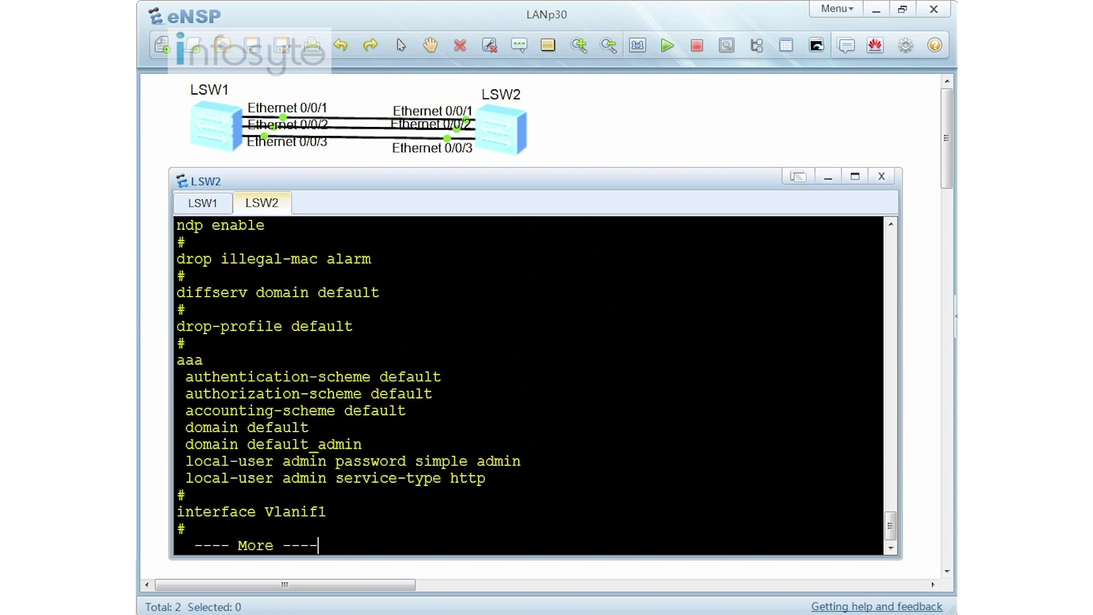
key("space")
scroll(529, 385, "up", 1)
scroll(306, 328, "up", 1)
scroll(530, 384, "up", 3)
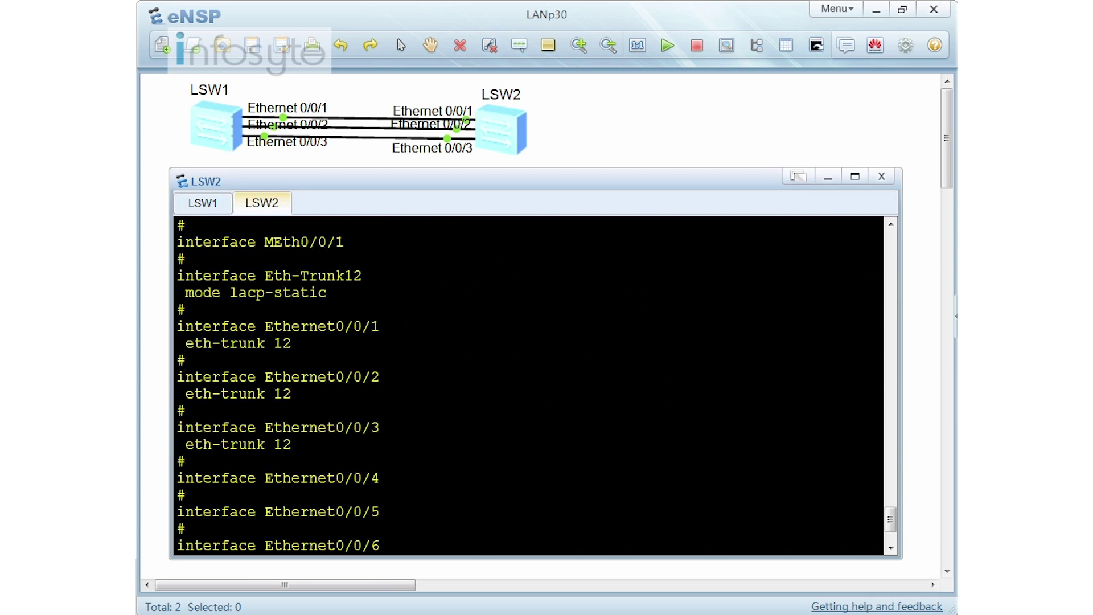
scroll(530, 385, "down", 5)
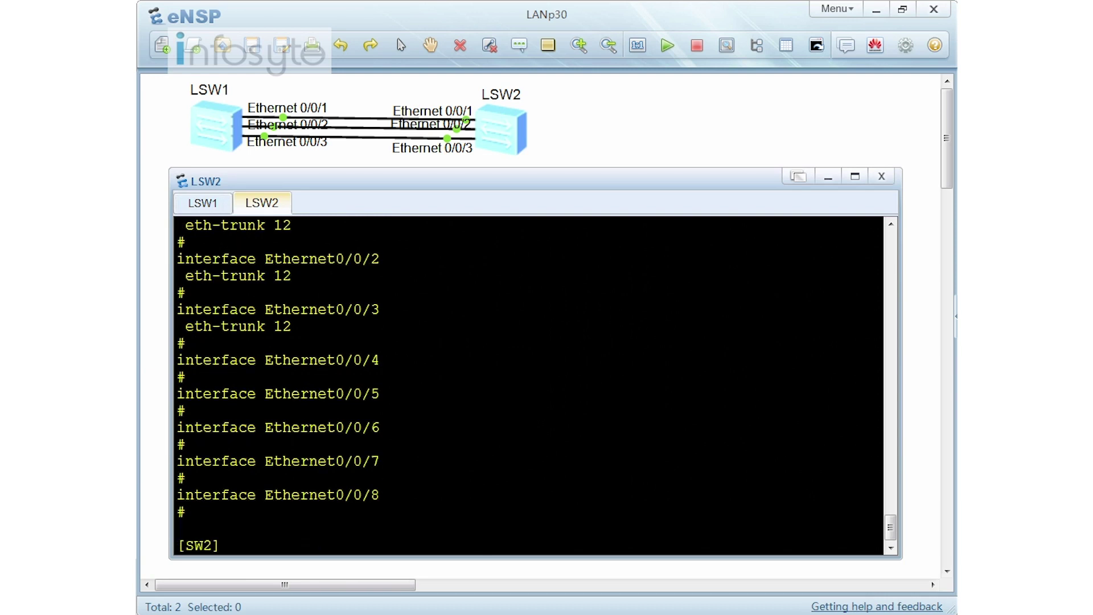
type("dis eth-t")
key("Tab")
key("Return")
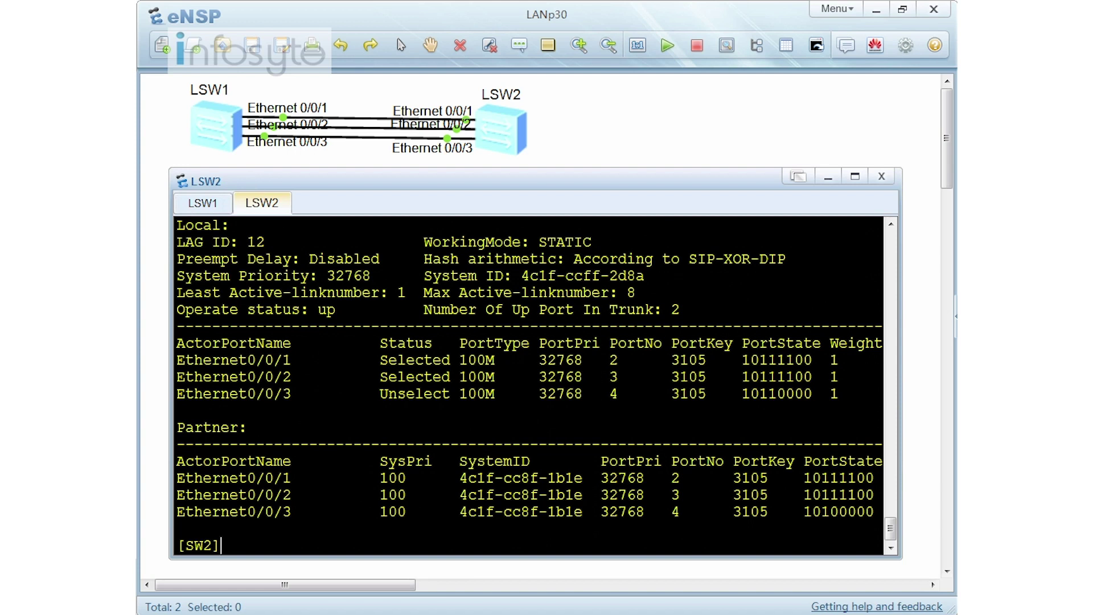
Step: On SW1, run 'dis eth-trunk' and highlight Ethernet0/0/1's port priority 32768
left_click(196, 206)
type("dis eth-tr")
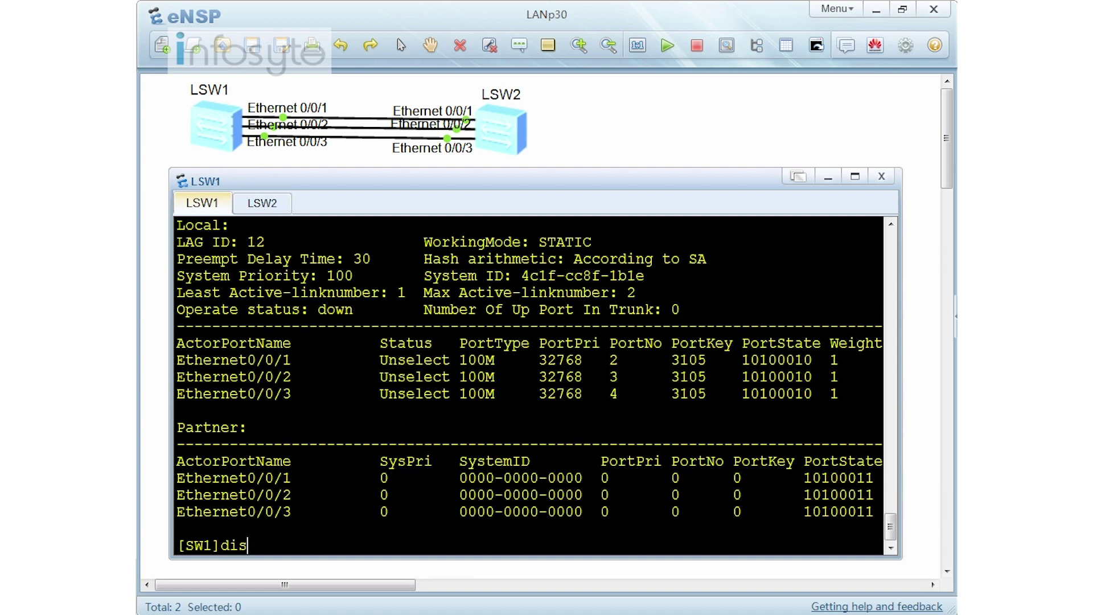
key("Tab")
key("Return")
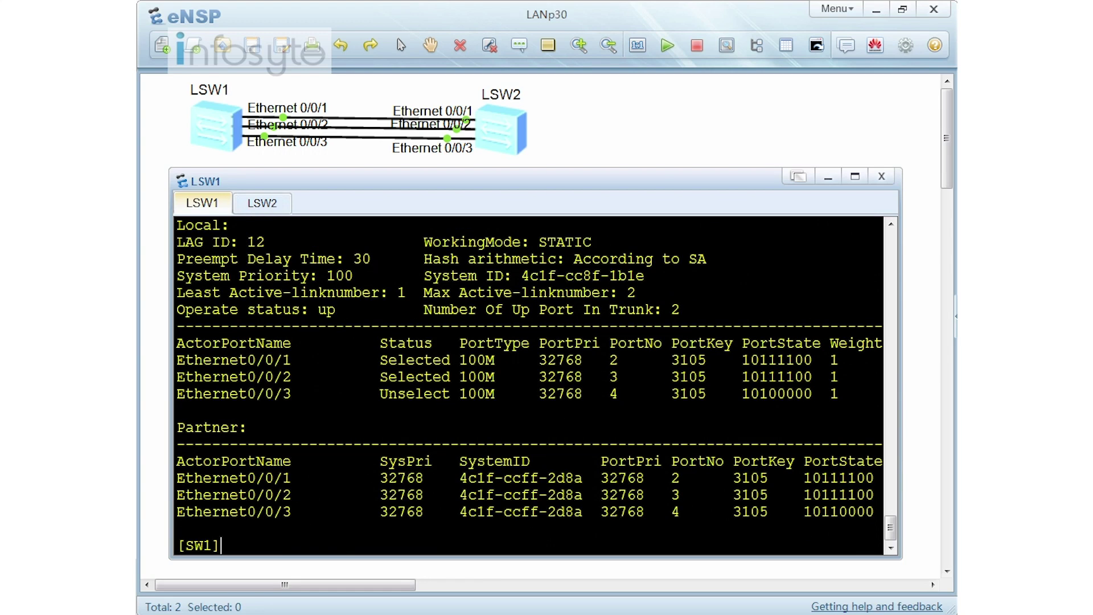
left_click_drag(521, 360, 592, 377)
Step: Set LACP priority 100 on SW1's Ethernet0/0/1
type("int e0/0/1")
key("Return")
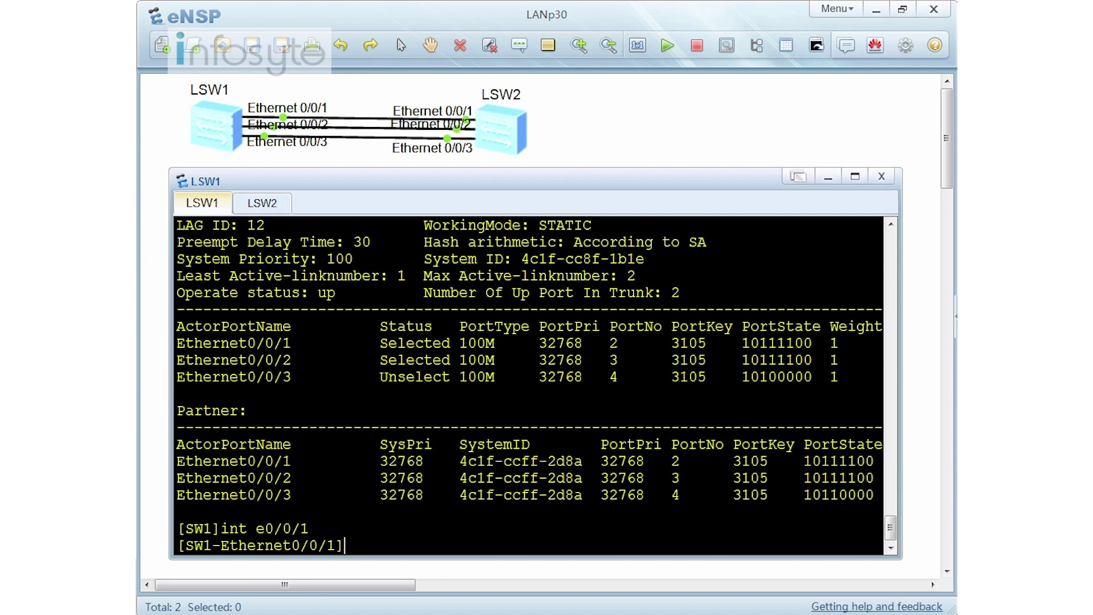
type("lacp pr")
key("Tab")
type("?")
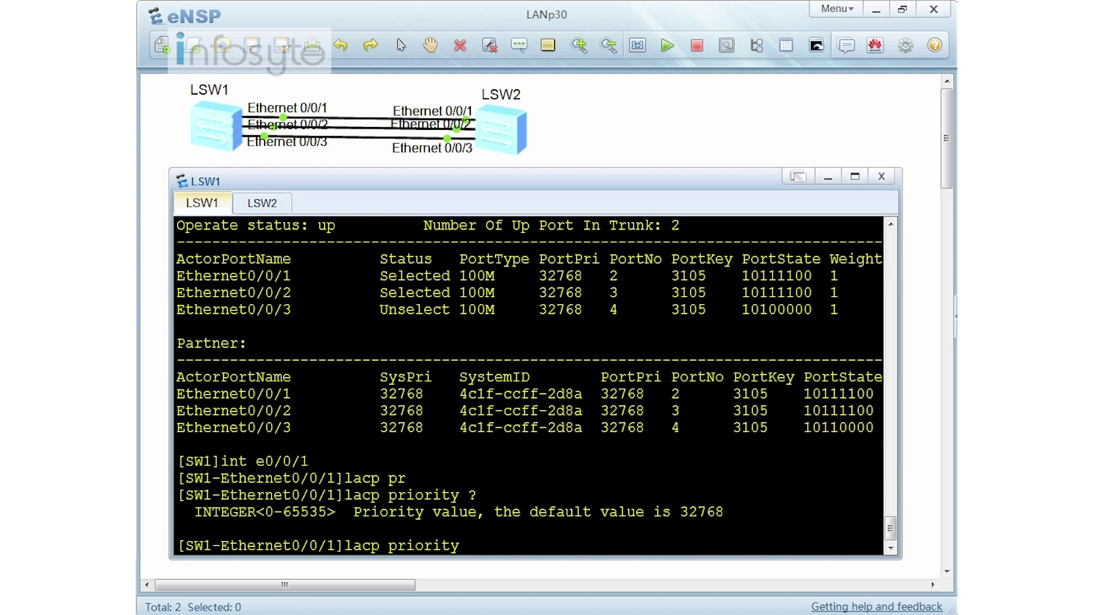
type("100")
key("Return")
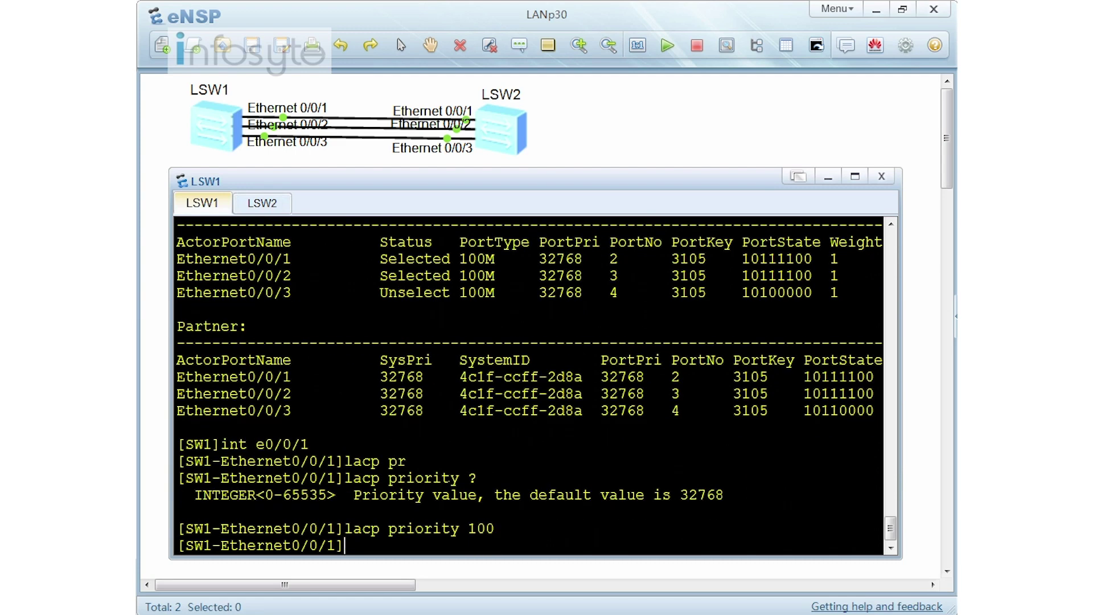
key("Return")
Step: Set LACP priority 10 on Ethernet0/0/2 and leave the interface view
type("int e")
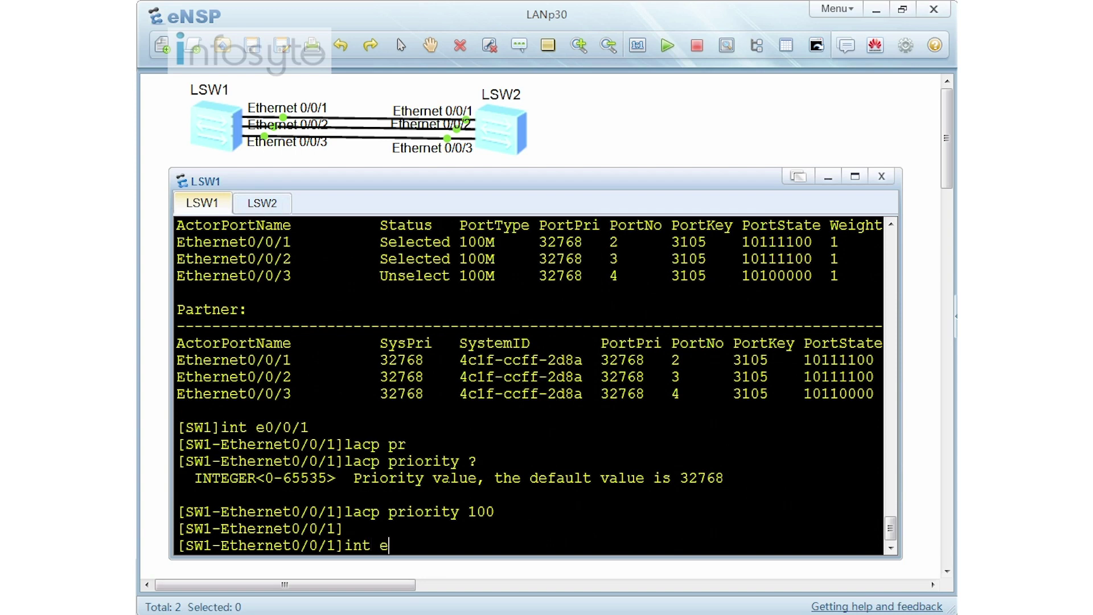
type("0/0/2")
key("Return")
key("Return")
type("la")
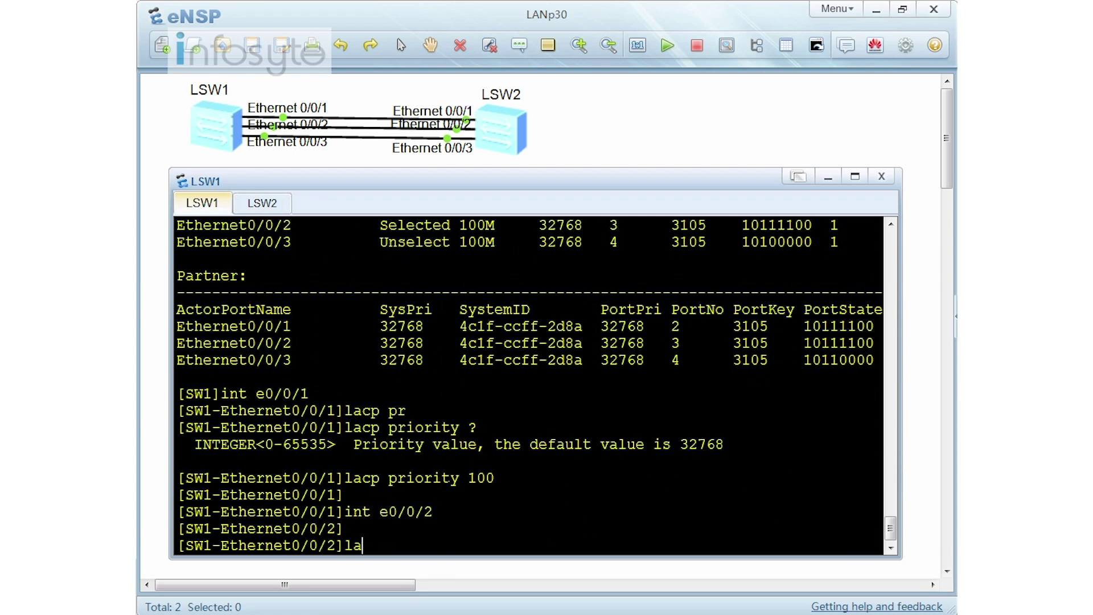
type("cp pri")
key("Tab")
type("10")
key("Return")
type("q")
Step: Display the Eth-Trunk status to confirm port priorities 100 and 10
key("Return")
type("di")
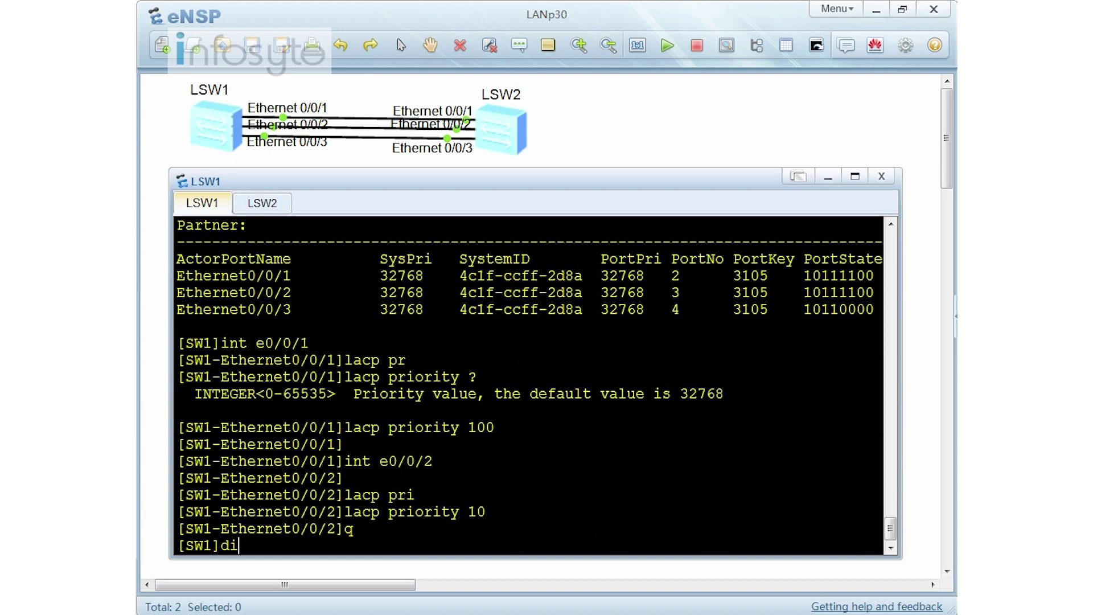
type("s eht")
key("BackSpace")
key("BackSpace")
type("th-t")
key("Tab")
key("Return")
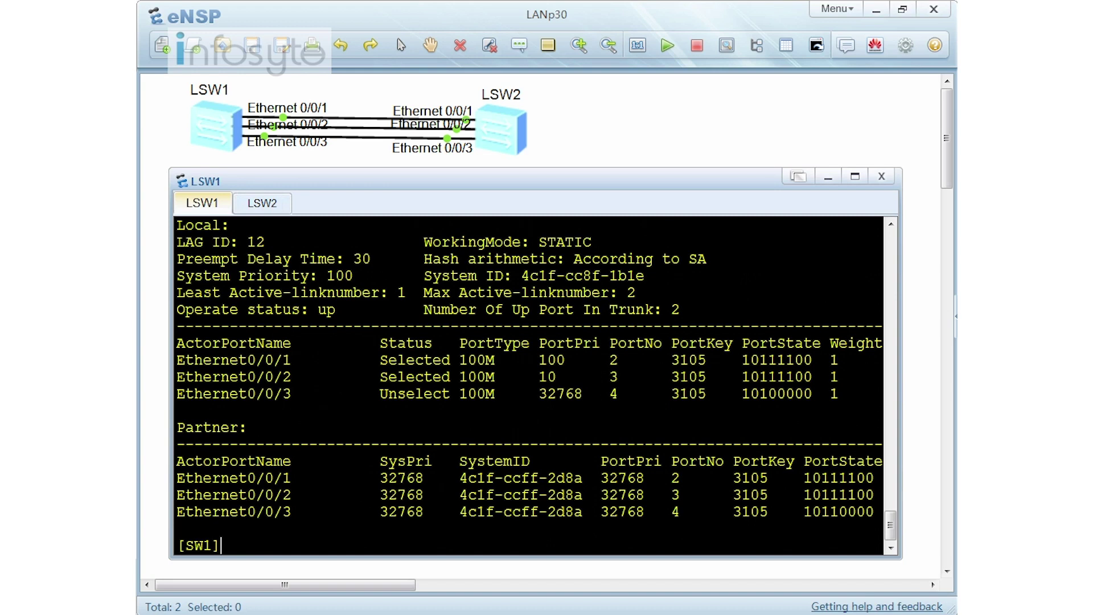
Step: Change Ethernet0/0/2's LACP priority on SW1 to 100
type("int e0/0/2")
key("Return")
key("Return")
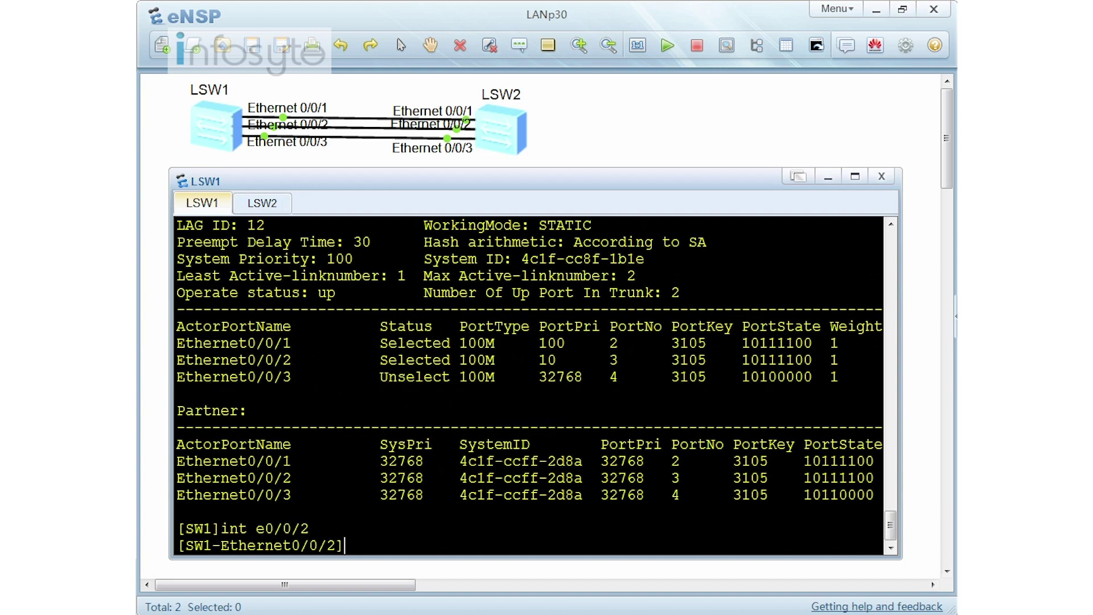
type("lacp pr")
key("Tab")
type("100")
key("Return")
Step: Check the Eth-Trunk status showing both ports at priority 100, then return to system view
type("dis eth-tru")
key("Tab")
key("Return")
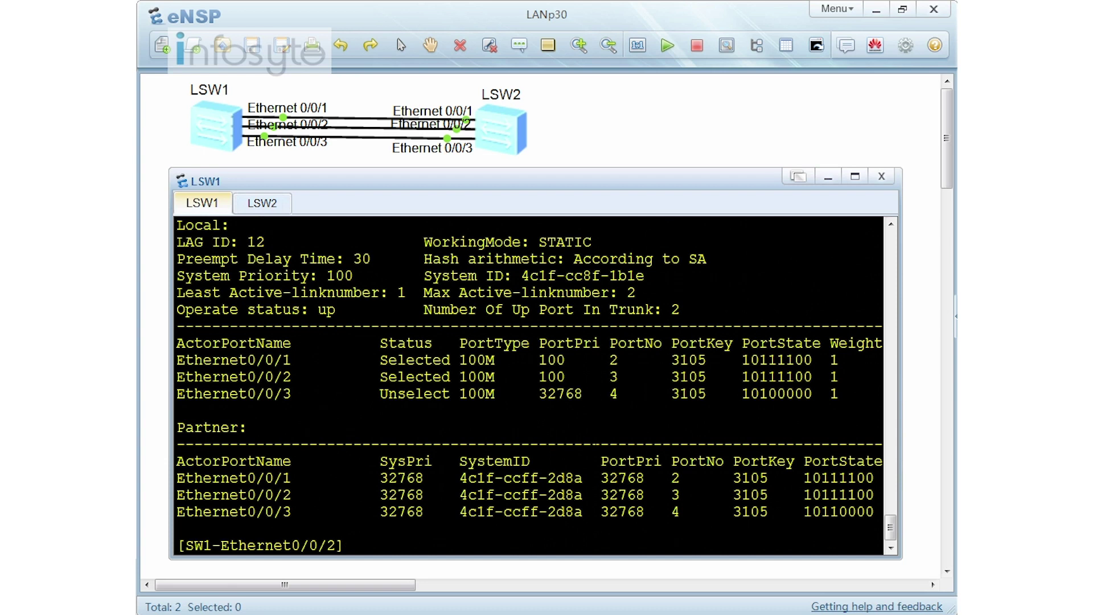
type("q")
key("Return")
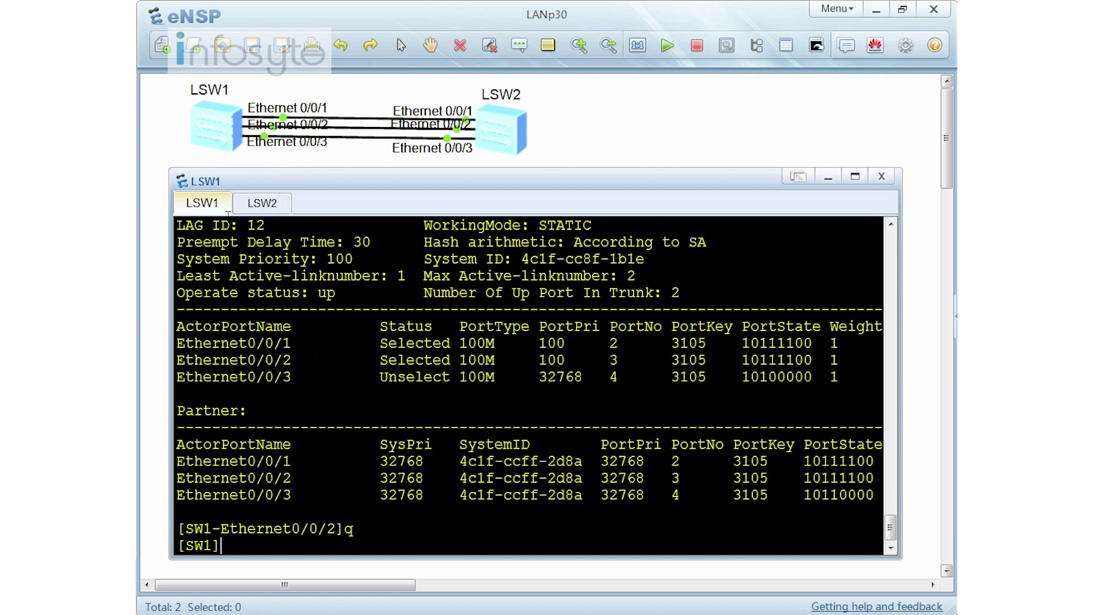
Step: Shut down Ethernet0/0/1 on SW1 and return to system view
type("int e0/0/1")
key("Return")
type("sh")
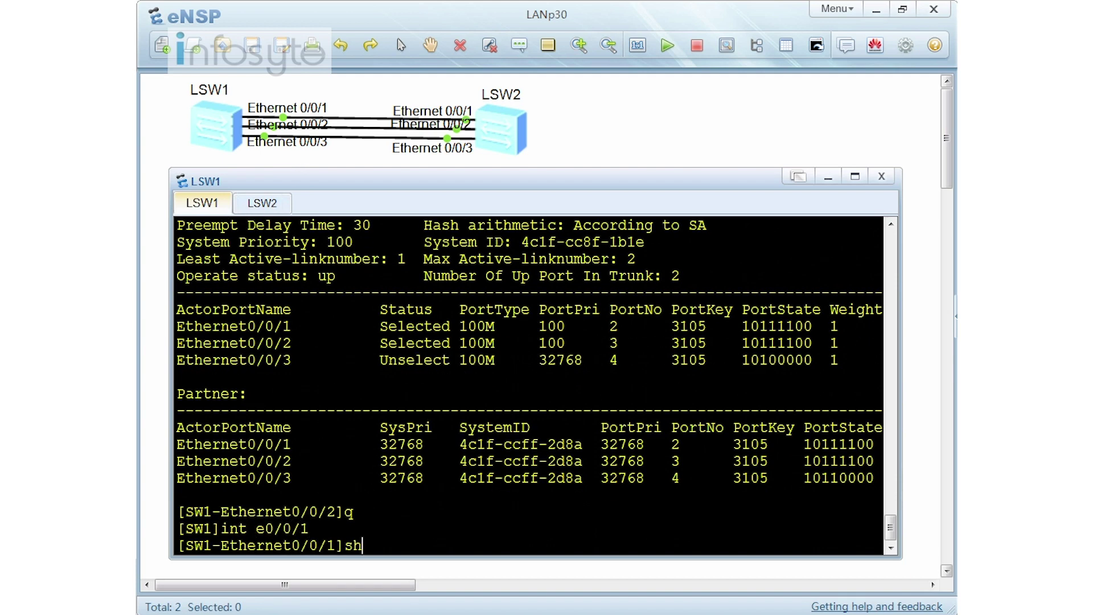
key("Return")
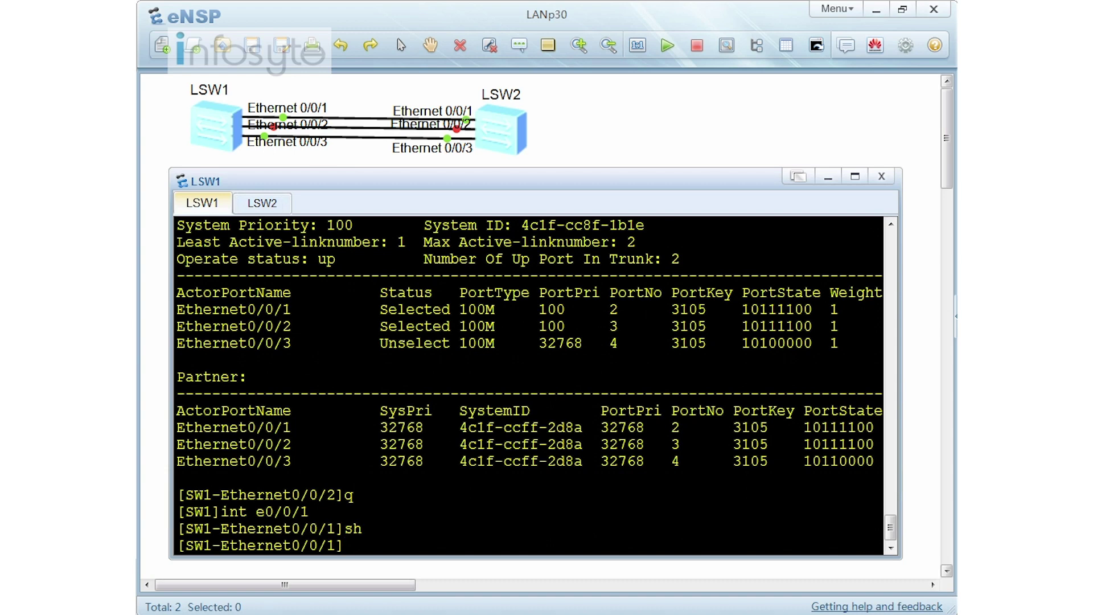
type("q")
key("Return")
key("Return")
Step: Display the Eth-Trunk status, noting Ethernet0/0/1 Unselect and 0/0/3 now Selected
type("dis eth-tr")
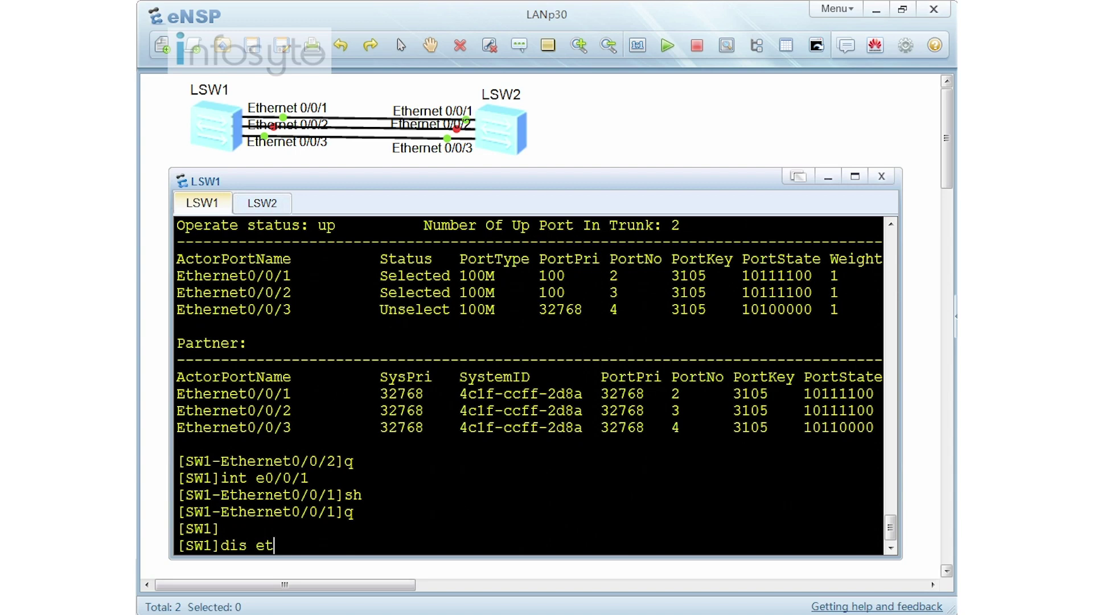
key("Tab")
key("Return")
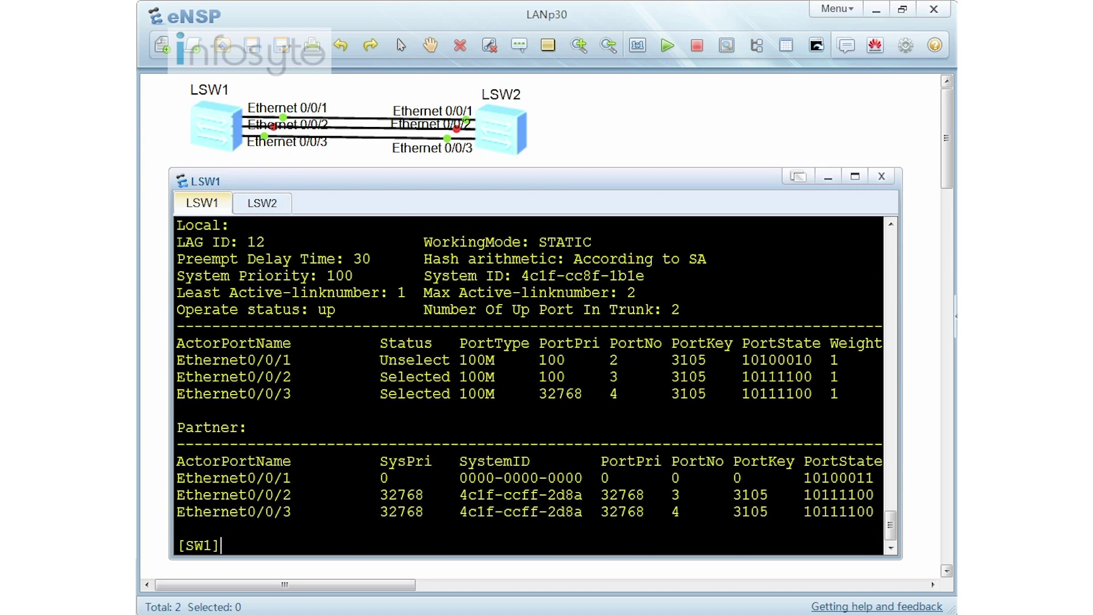
left_click_drag(380, 377, 451, 360)
left_click(375, 393)
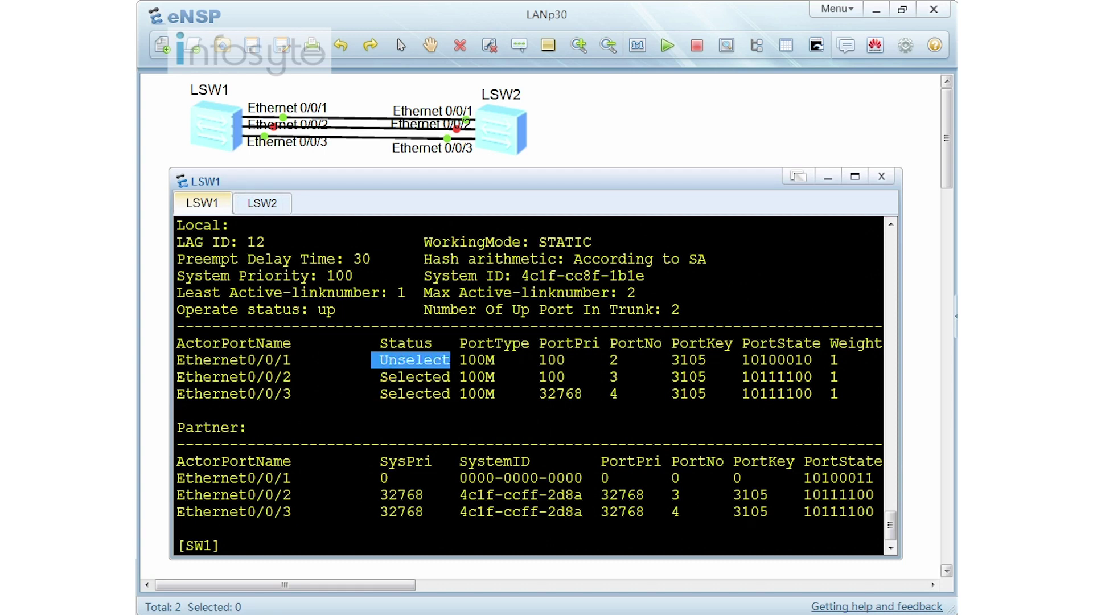
left_click(268, 204)
type("dis etht-")
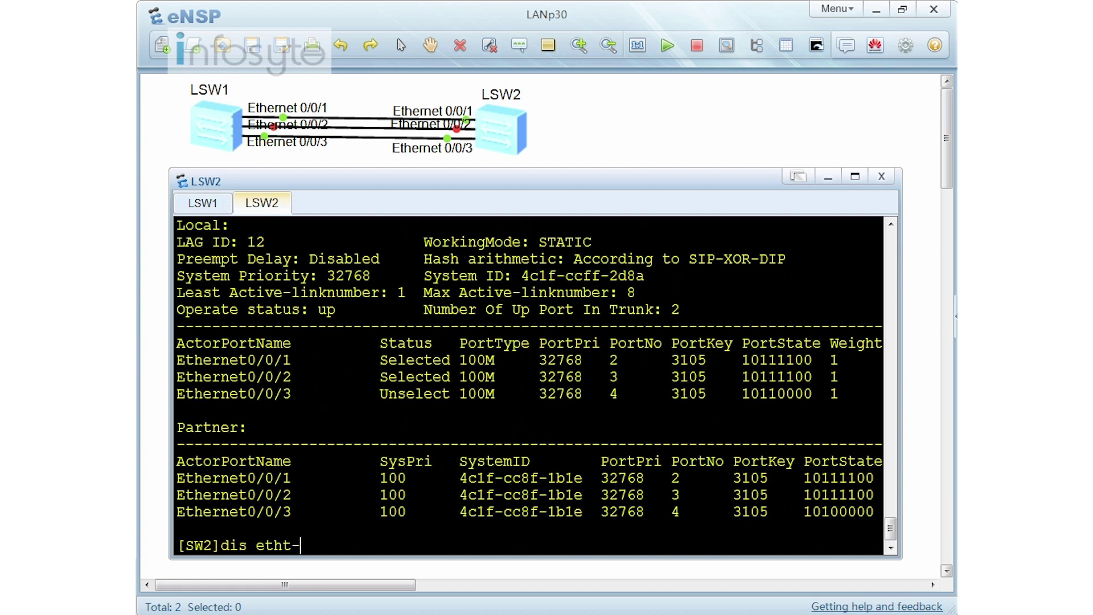
key("BackSpace")
key("BackSpace")
type("-trunk")
key("Tab")
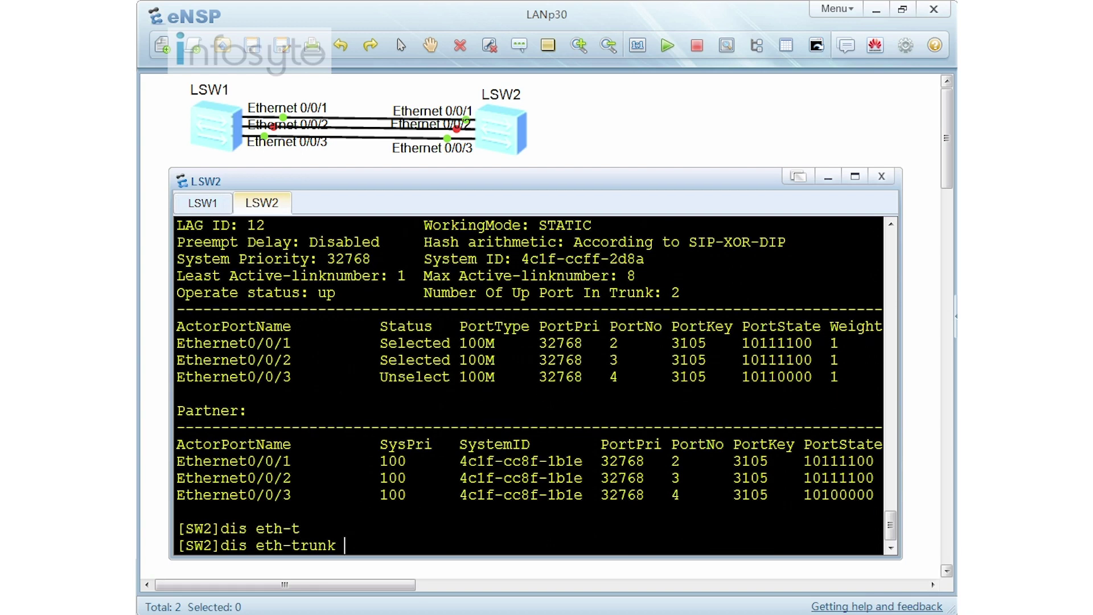
key("Return")
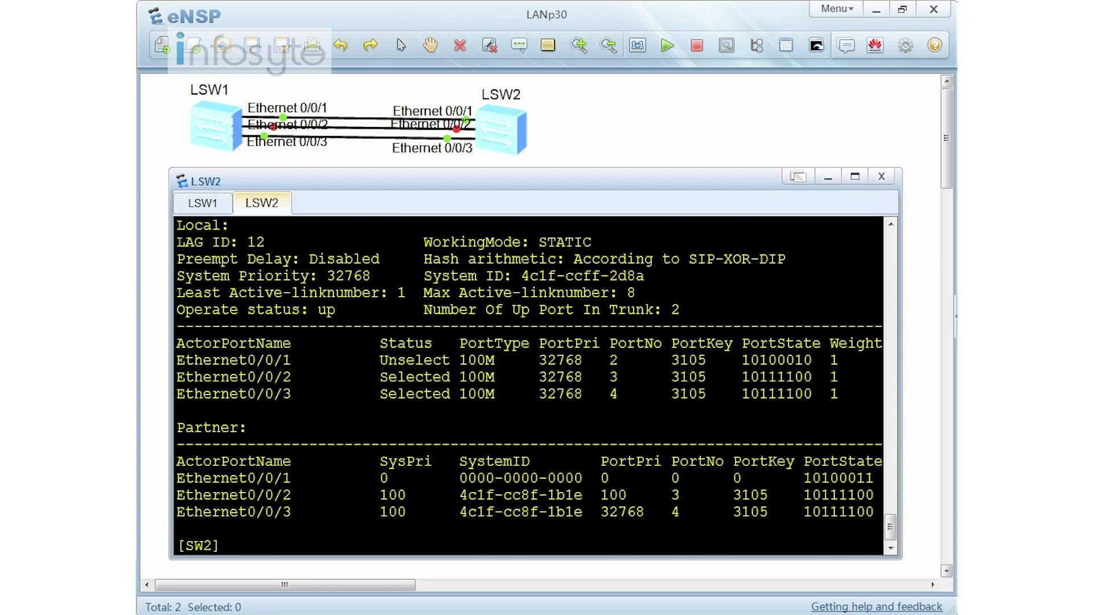
left_click(202, 203)
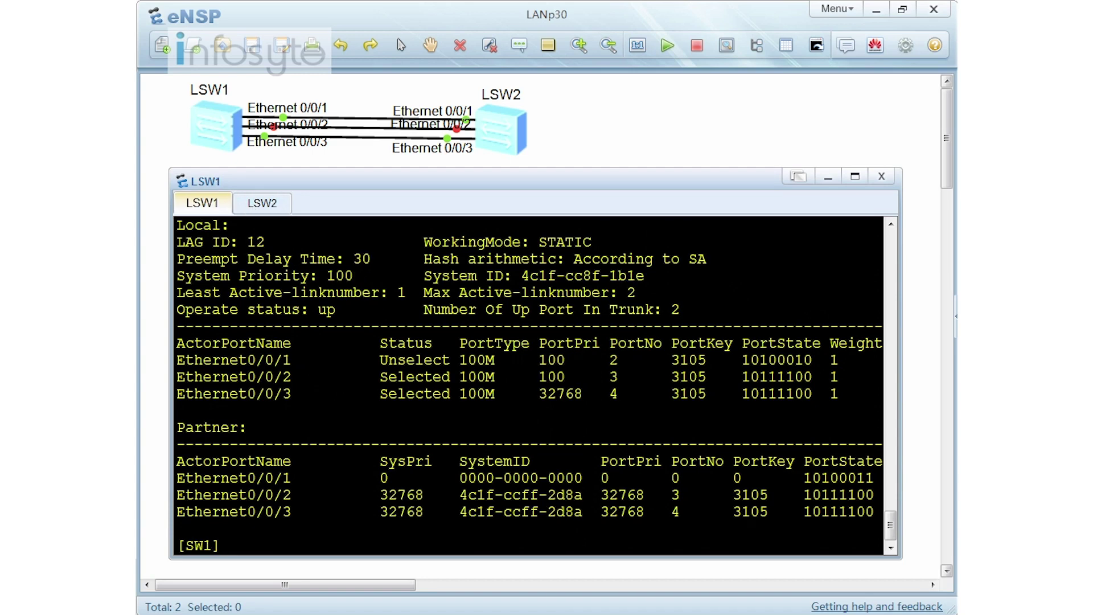
Step: Re-enable Ethernet0/0/1 on SW1 with undo shutdown and return to system view
key("Return")
key("Return")
type("int e0/0/1")
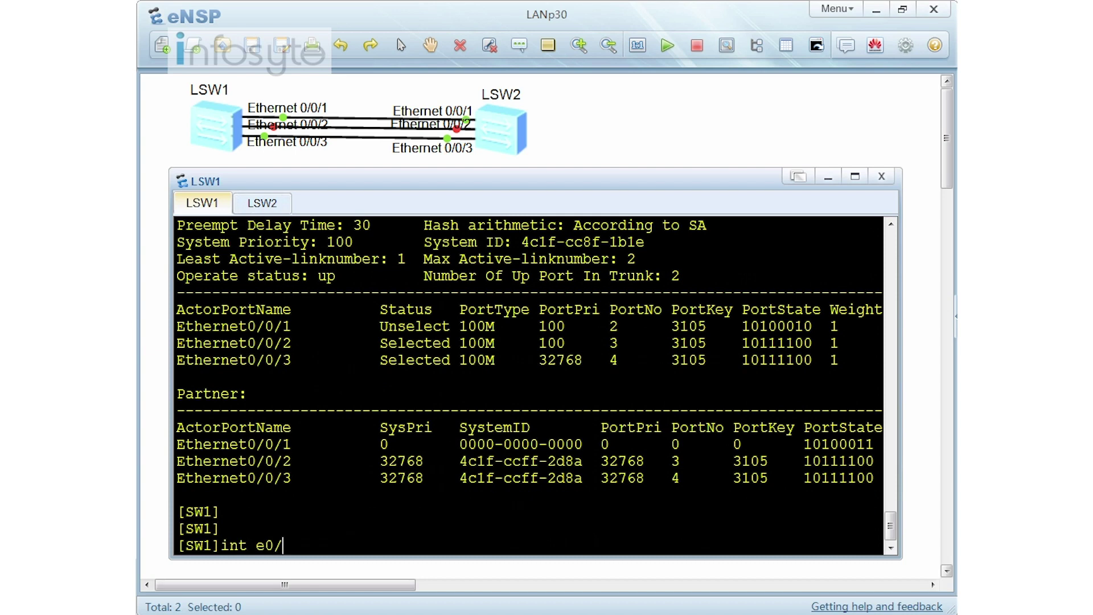
key("Return")
type("undo sh")
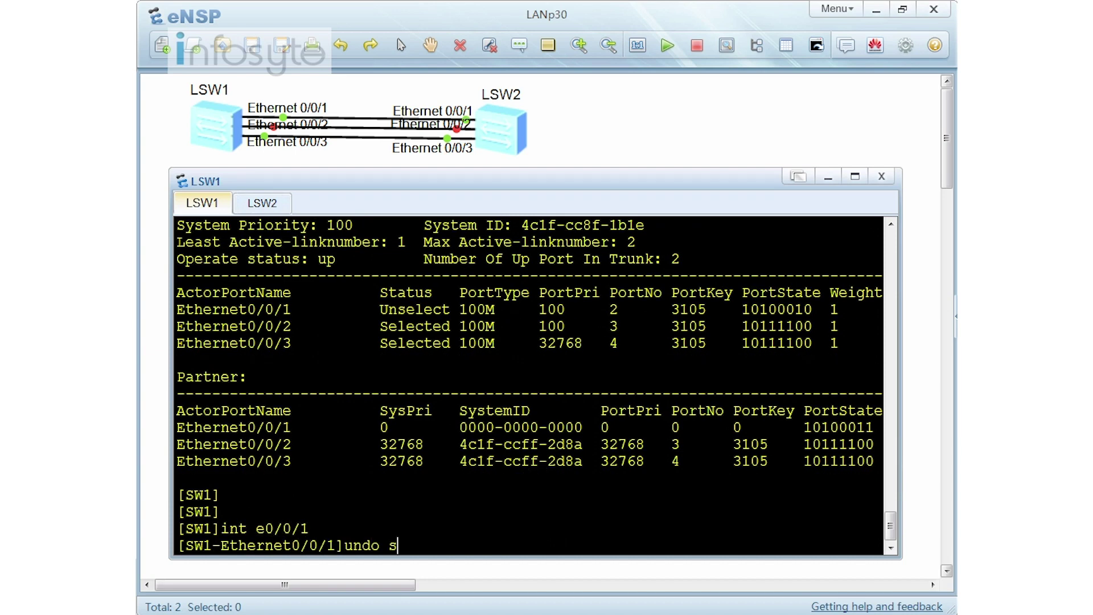
key("Return")
type("q")
key("Return")
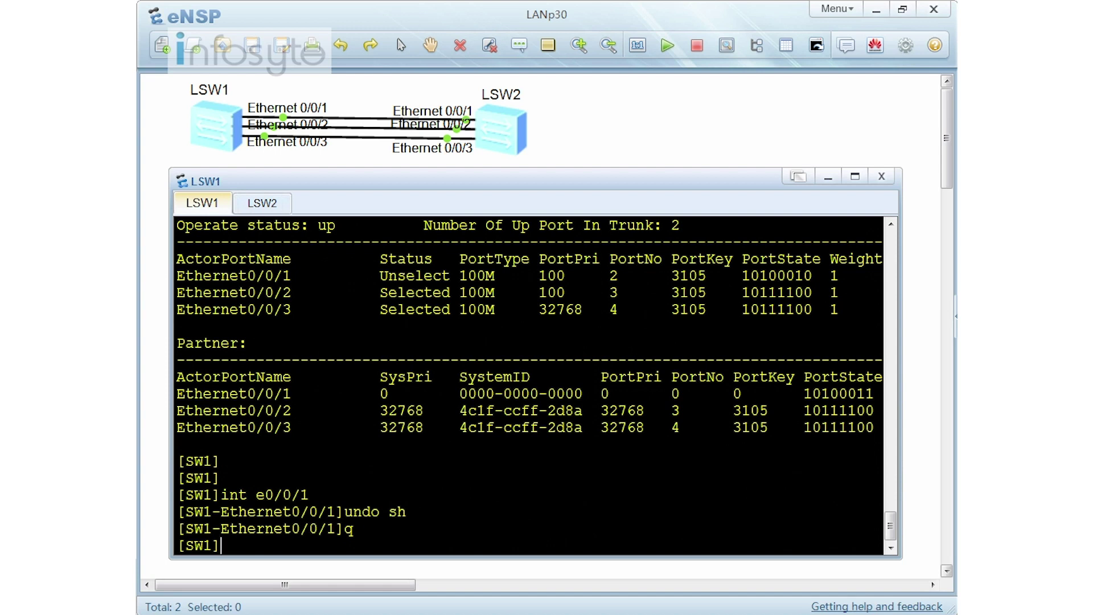
Step: Display Eth-Trunk 12 status, where Ethernet0/0/1 is still Unselect
type("dis eth-t")
key("Tab")
key("Return")
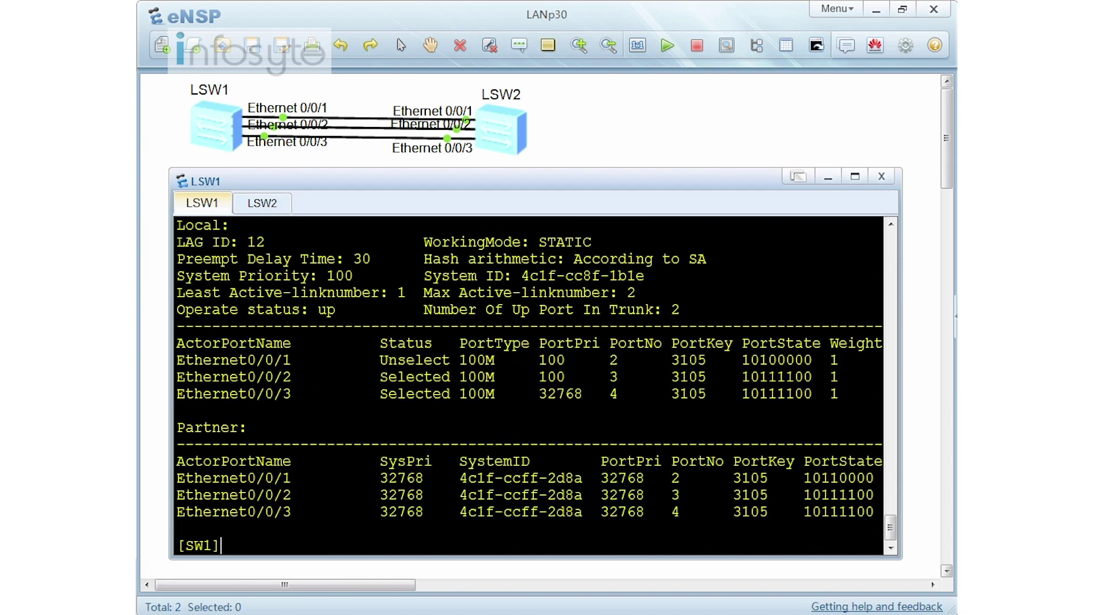
Step: Rerun 'dis eth-trunk' after the preempt delay, seeing Ethernet0/0/1 and 0/0/2 Selected
left_click_drag(565, 376, 539, 394)
key("Up")
key("Down")
key("Up")
key("Return")
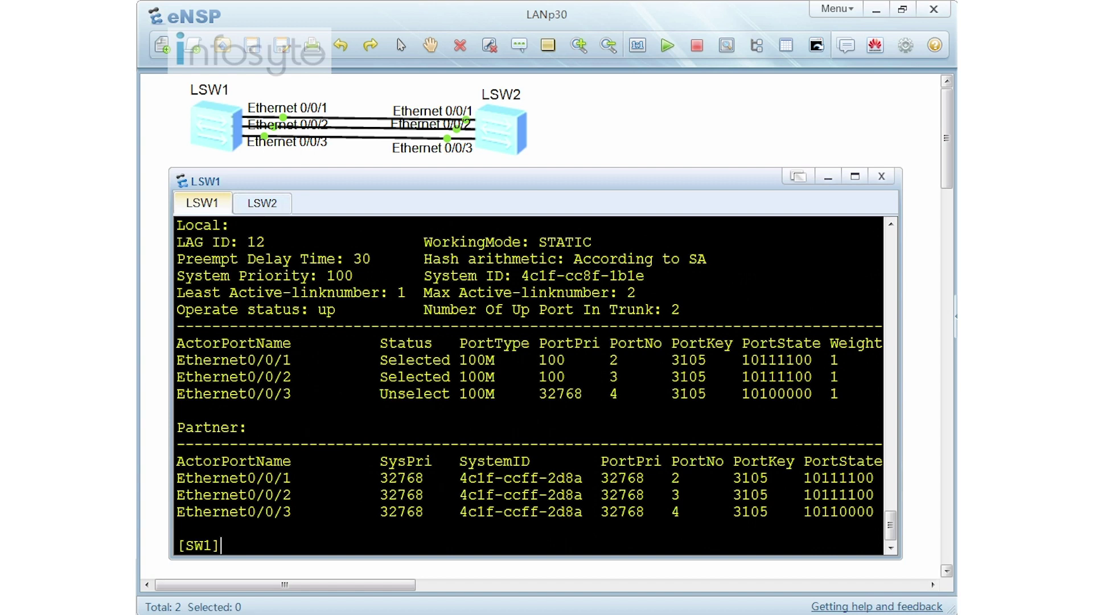
left_click_drag(380, 360, 450, 360)
left_click_drag(380, 377, 450, 377)
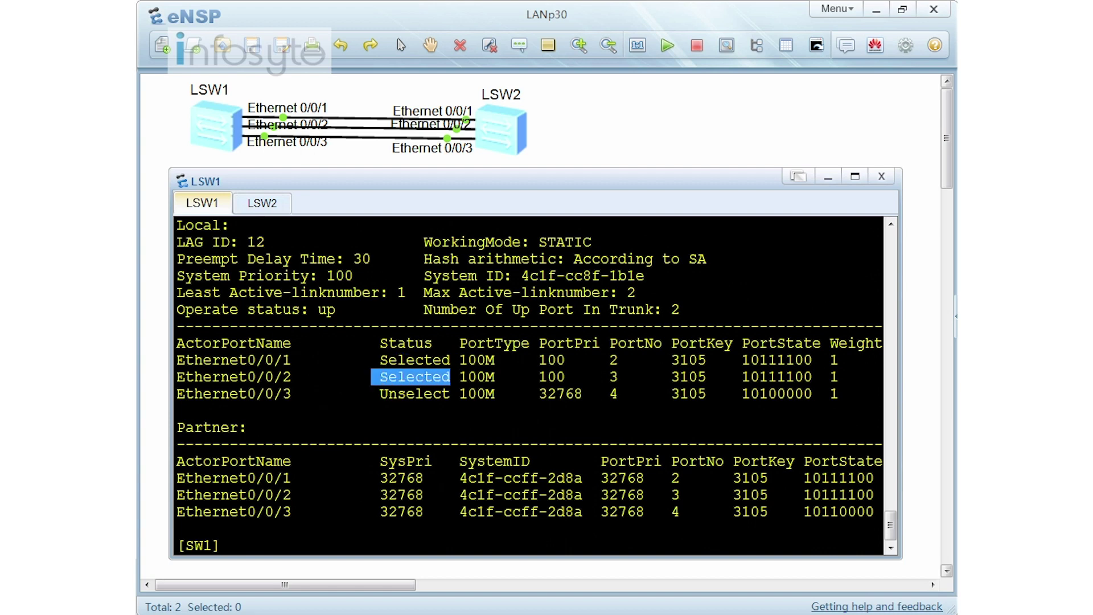
Step: Refresh the trunk status again and compare with the earlier output where 0/0/1 was Unselect
key("Up")
key("Return")
scroll(529, 386, "up", 5)
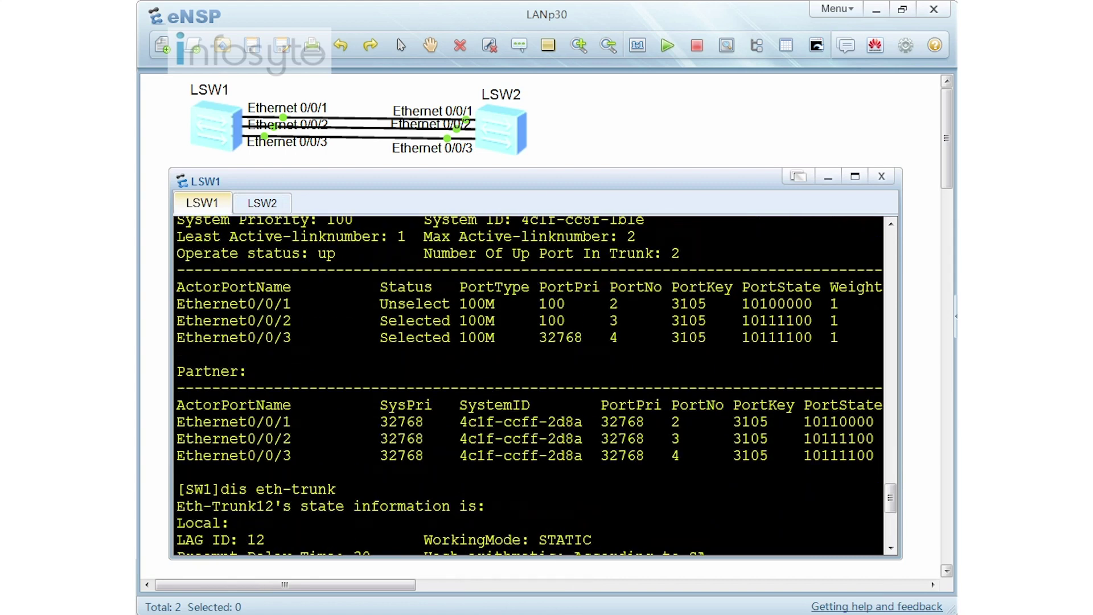
left_click_drag(381, 309, 450, 309)
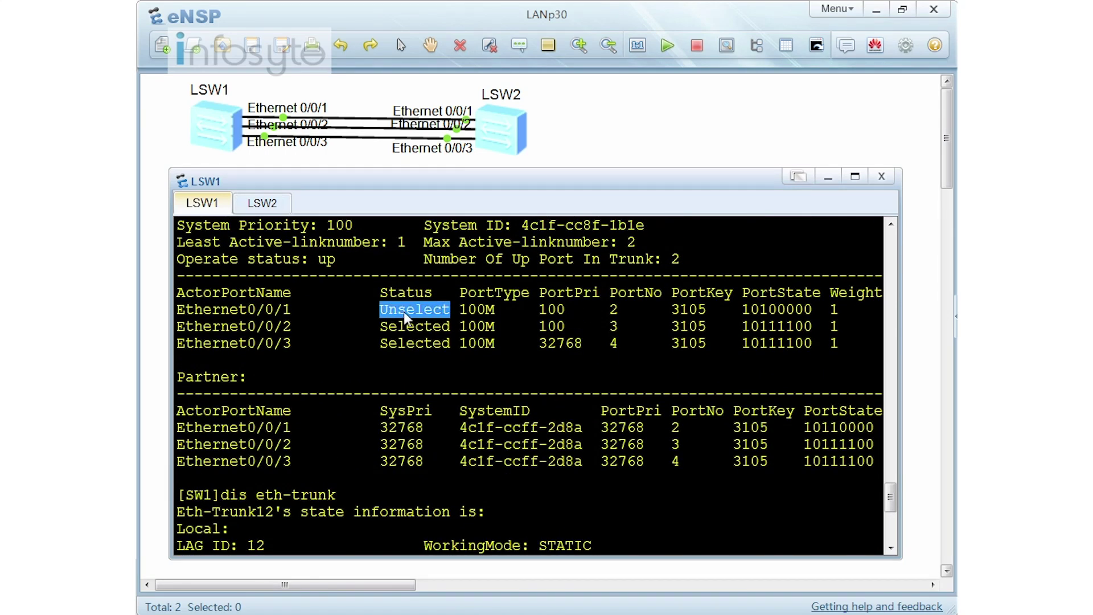
scroll(530, 386, "down", 3)
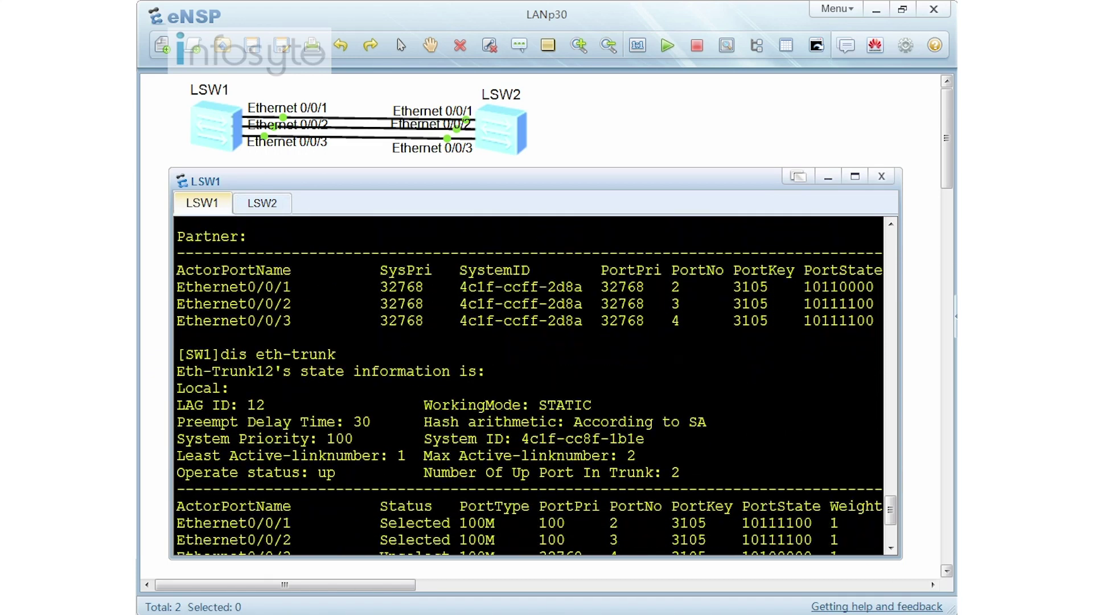
left_click_drag(389, 411, 177, 411)
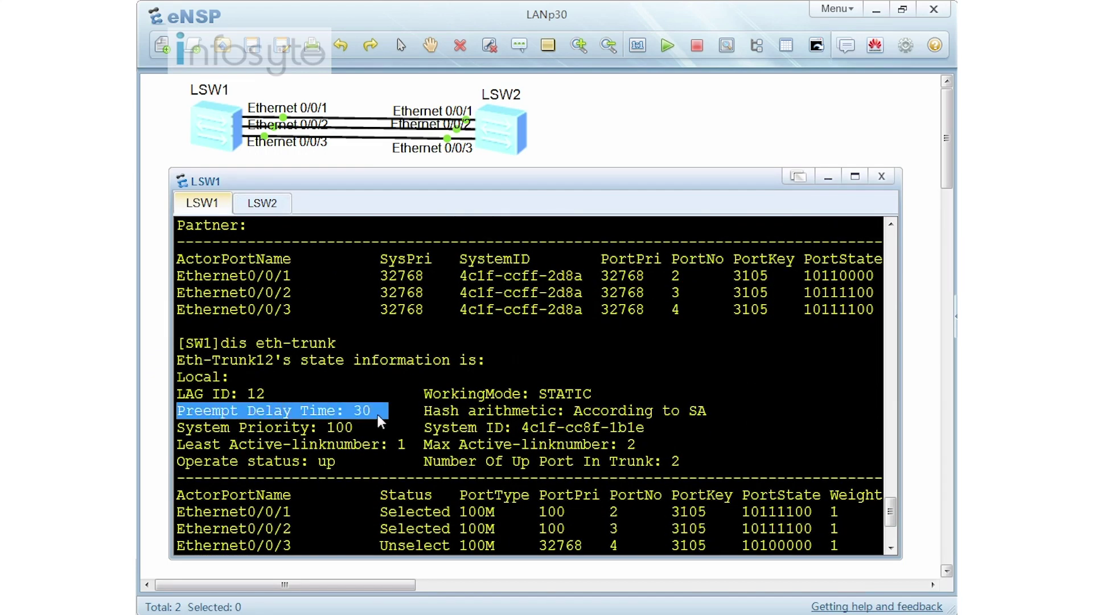
scroll(382, 421, "down", 3)
left_click(221, 546)
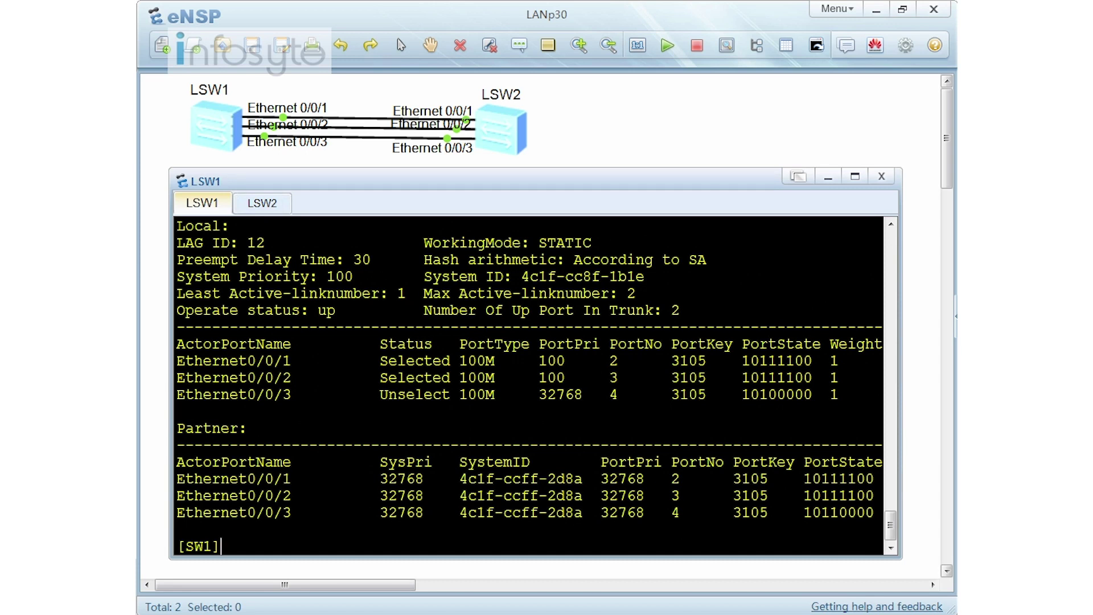
Step: Page through 'dis cu' to the Eth-Trunk12 lacp-static block and exit the listing
type("dis cu")
key("Return")
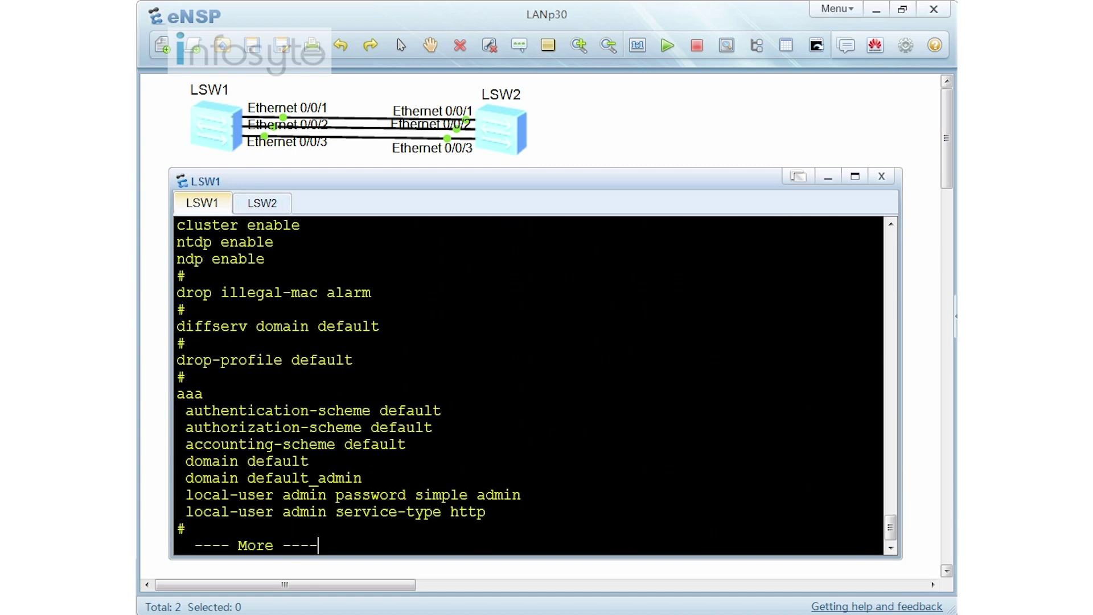
key("space")
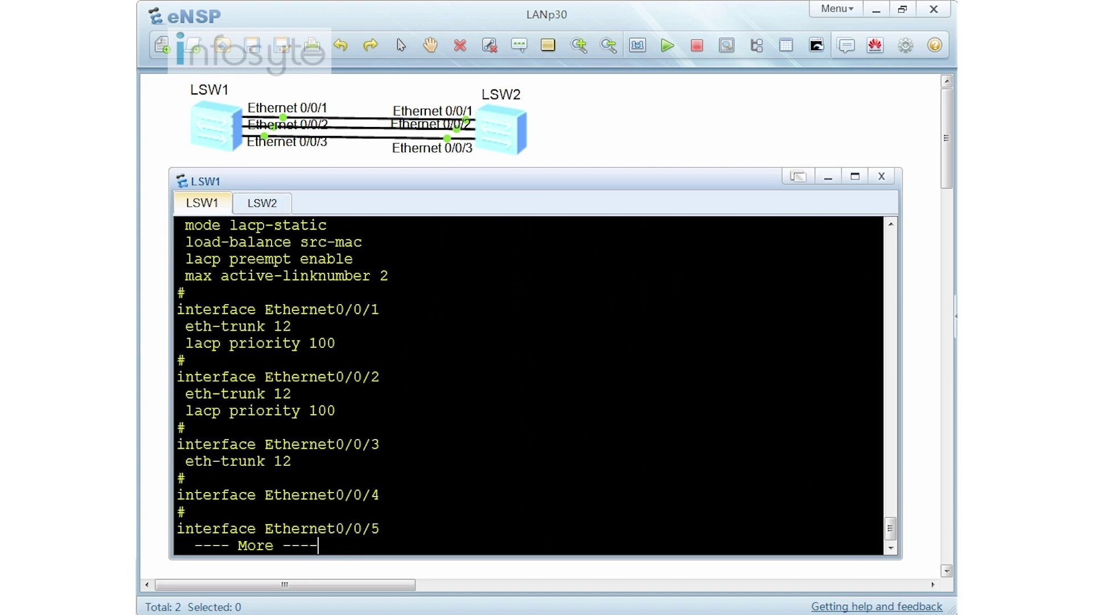
scroll(535, 385, "up", 2)
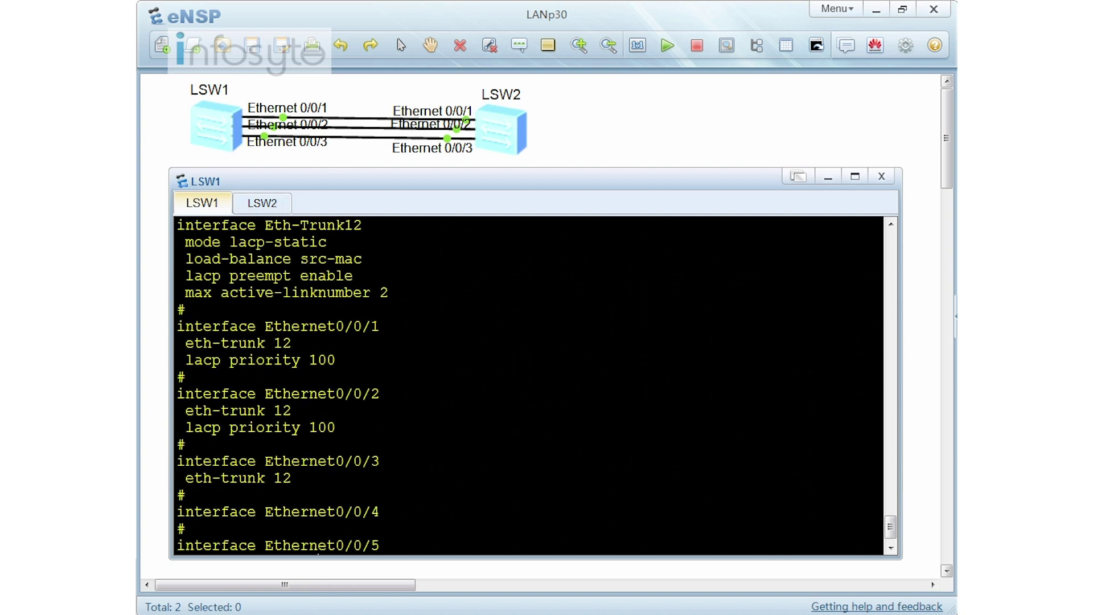
left_click_drag(389, 377, 155, 312)
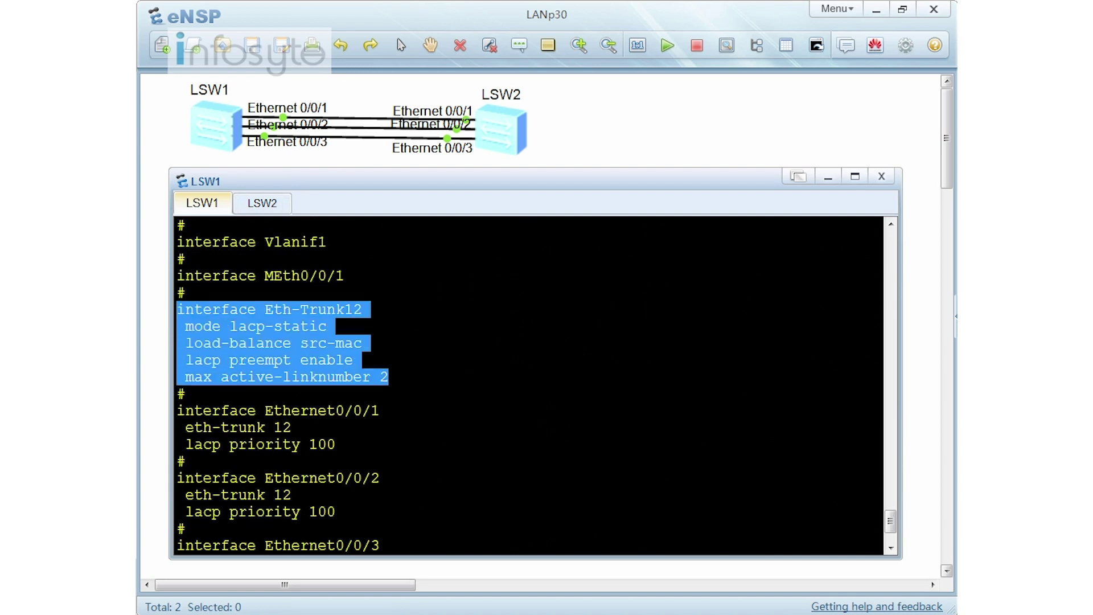
key("ctrl+c")
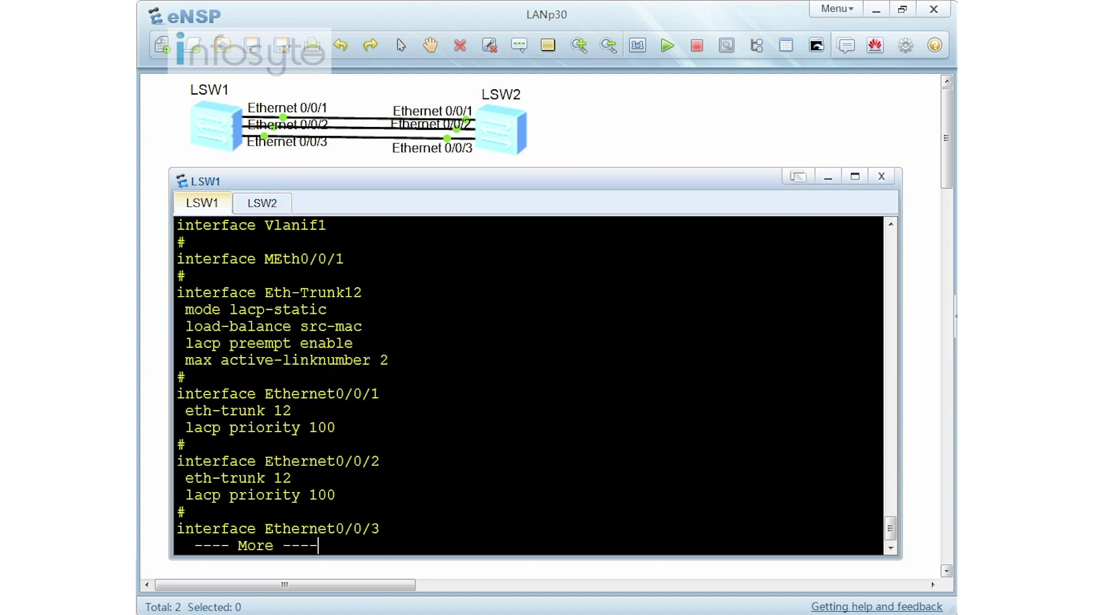
type("dis int ")
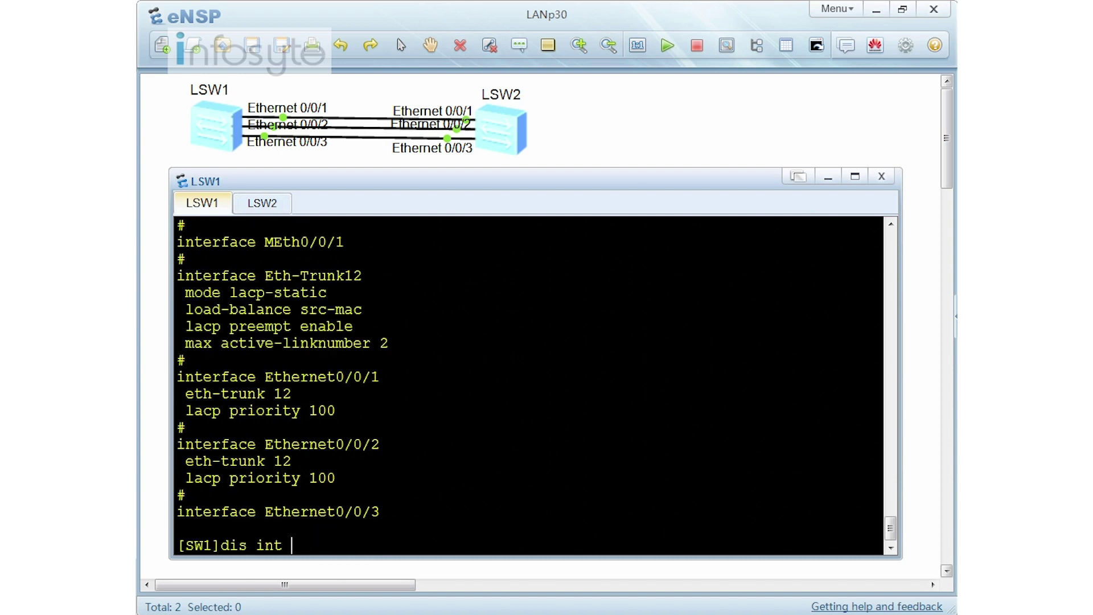
type("eth-t")
Step: Display Eth-Trunk 12 interface details, noting state UP, SA hash and 300M maximal bandwidth
key("Tab")
type("12")
key("Return")
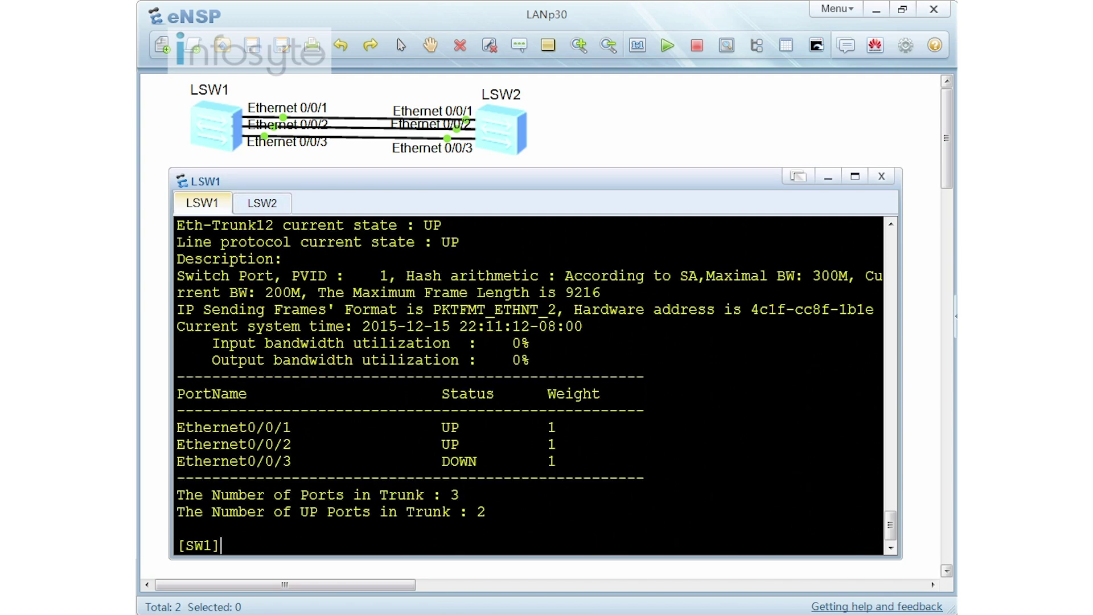
scroll(393, 276, "up", 1)
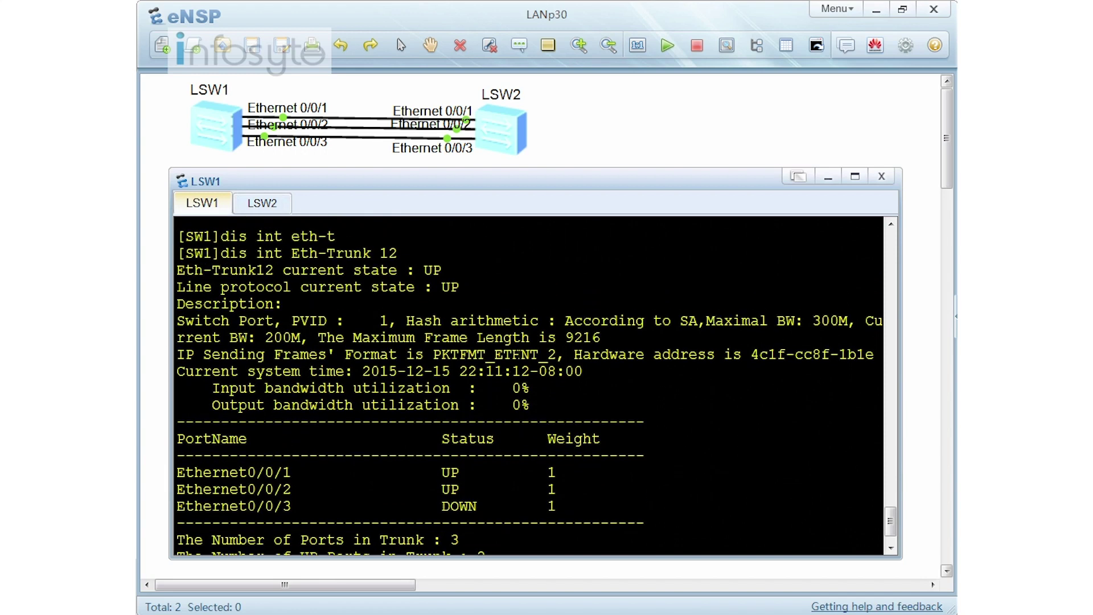
left_click_drag(402, 259, 238, 259)
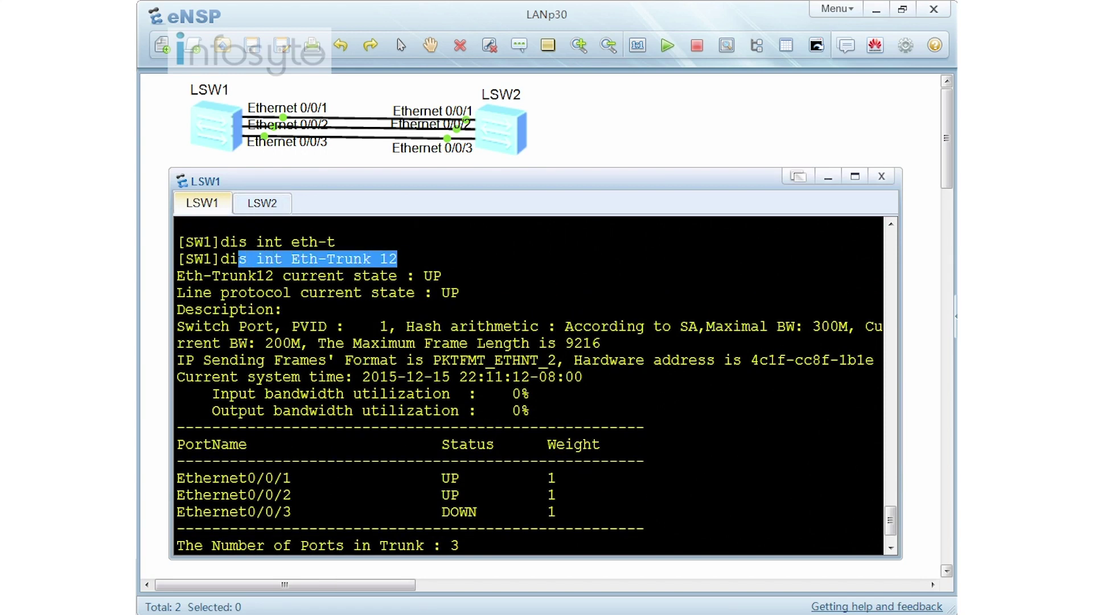
left_click_drag(443, 276, 189, 276)
scroll(537, 383, "down", 1)
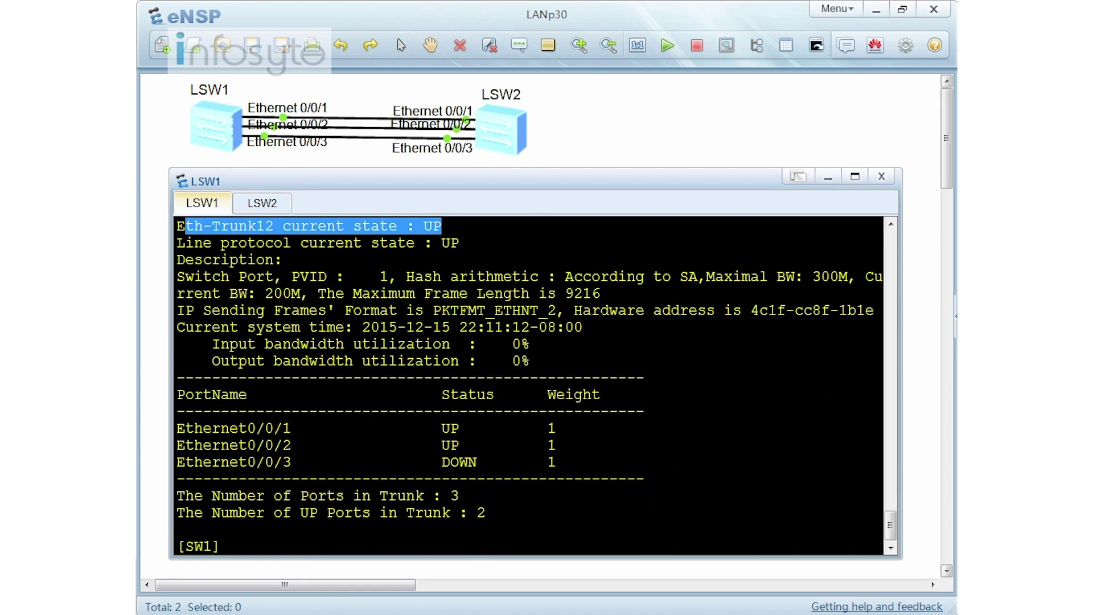
left_click_drag(406, 276, 698, 277)
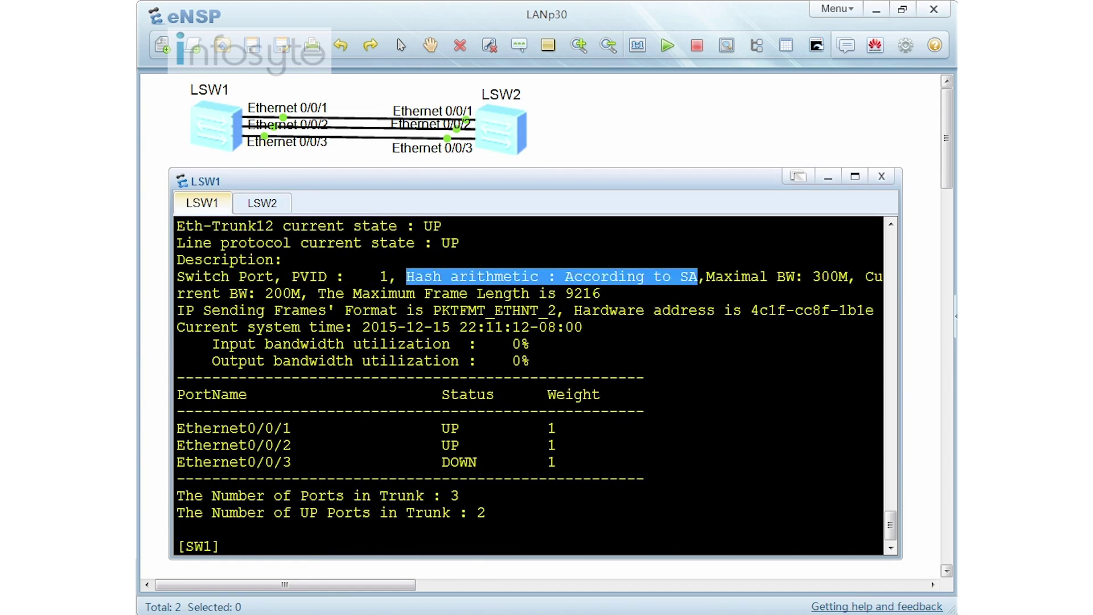
left_click_drag(698, 277, 848, 276)
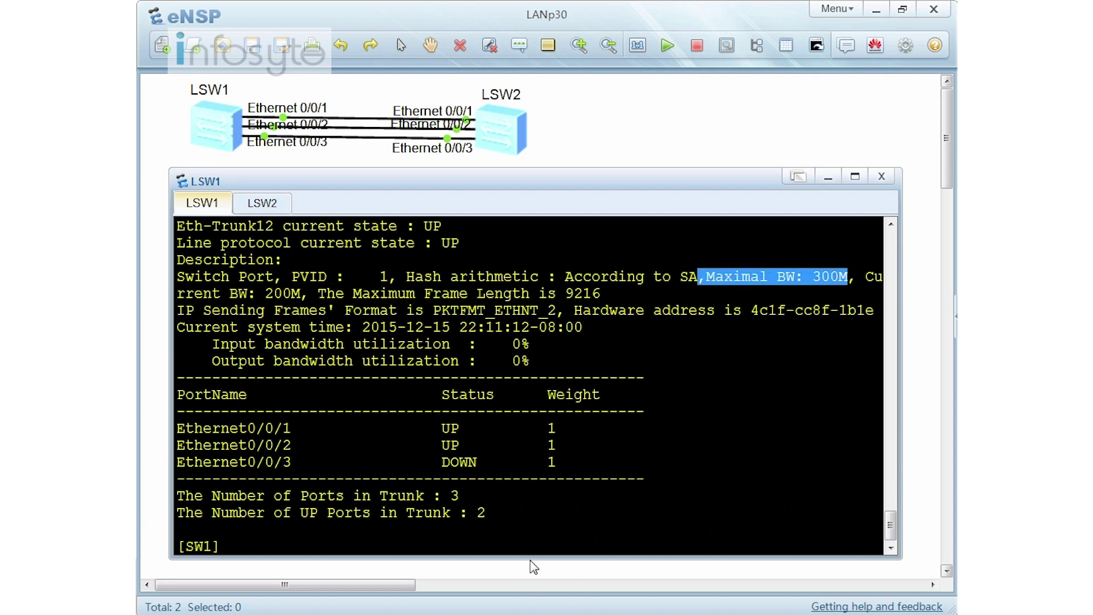
mouse_move(379, 585)
left_mouse_down()
mouse_move(426, 587)
mouse_move(376, 586)
left_mouse_up()
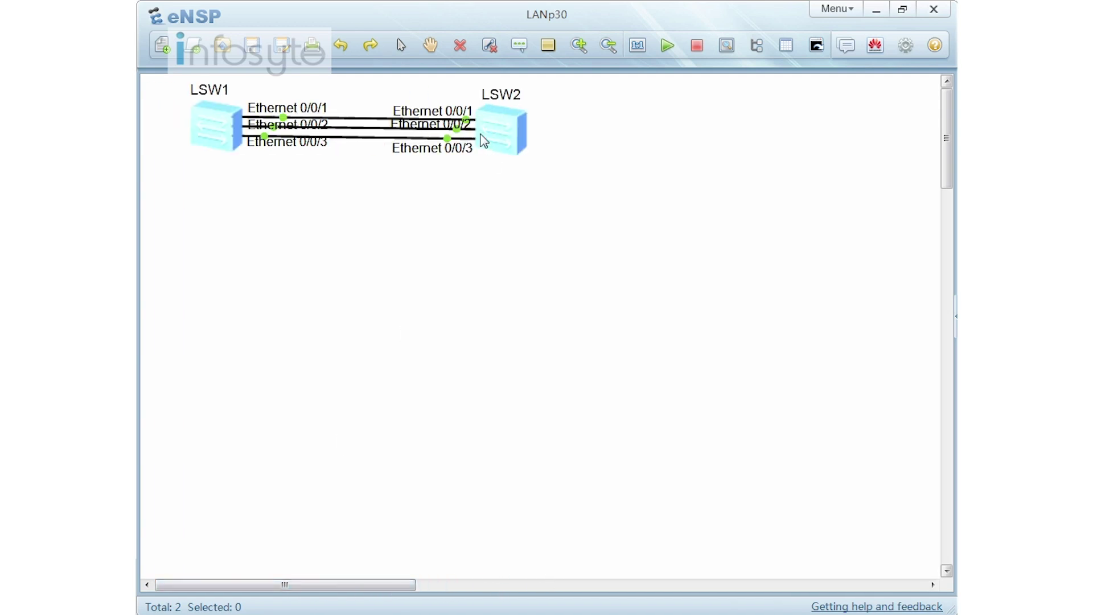
Step: Review the 200M current bandwidth and member ports, with Ethernet0/0/3 DOWN
double_click(224, 127)
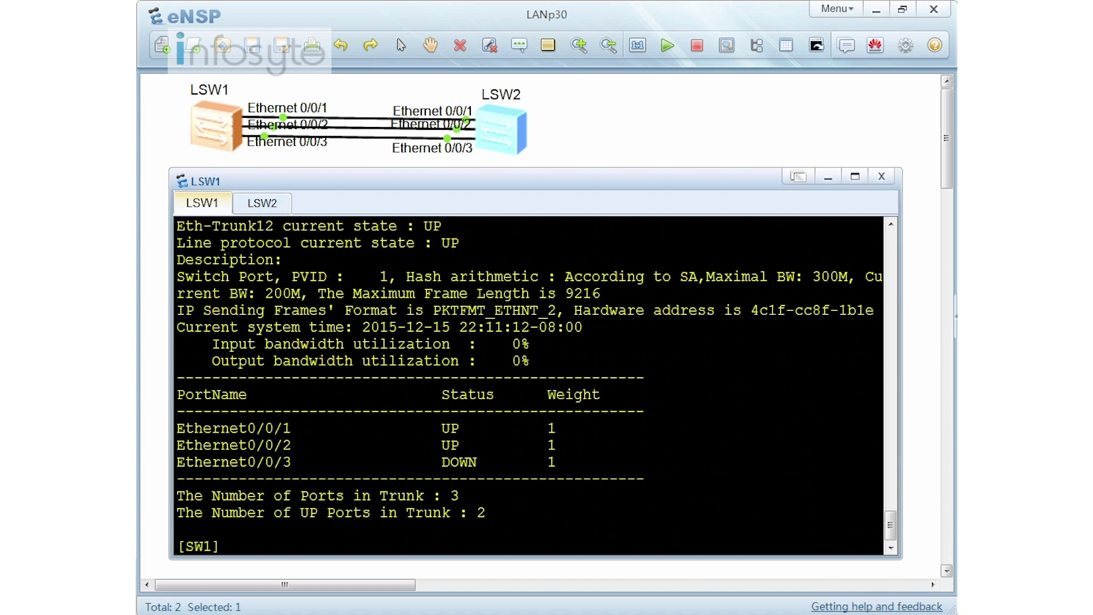
left_click_drag(812, 277, 856, 277)
left_click_drag(221, 293, 300, 293)
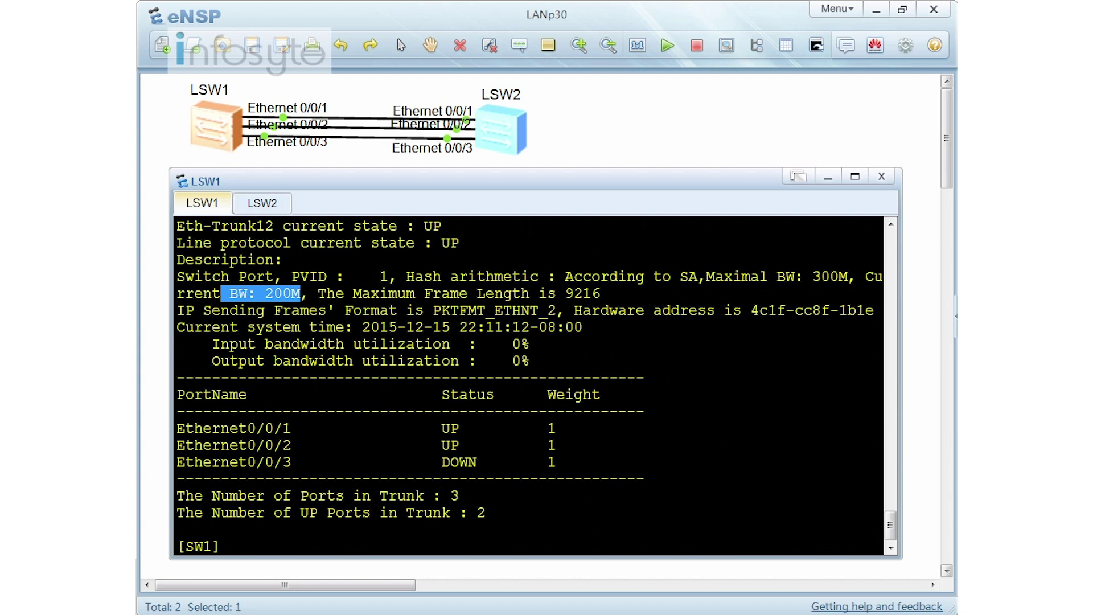
left_click_drag(433, 428, 512, 462)
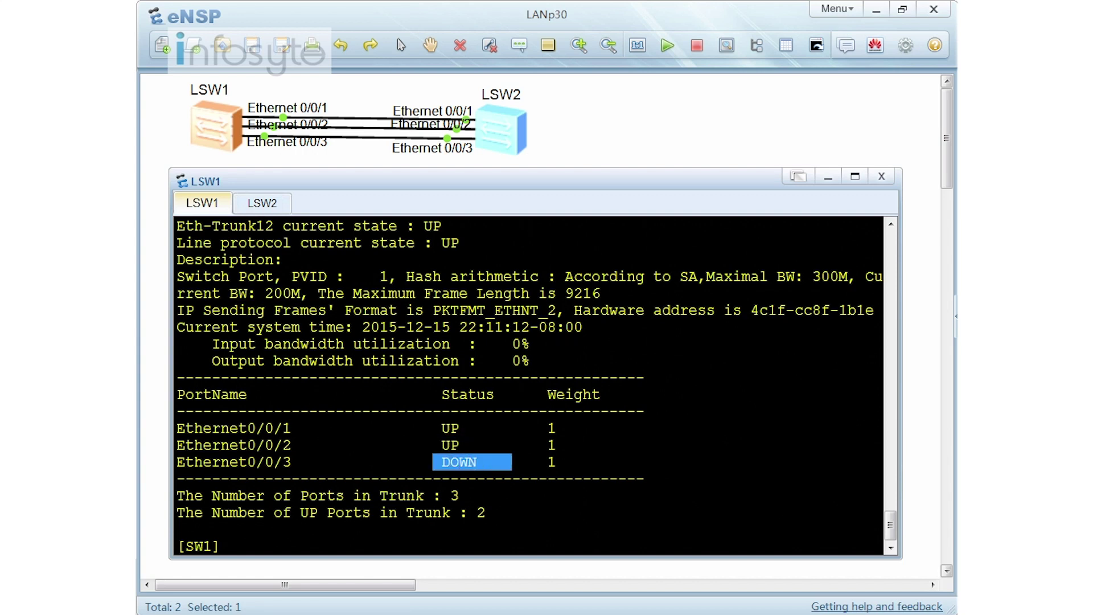
left_click(222, 546)
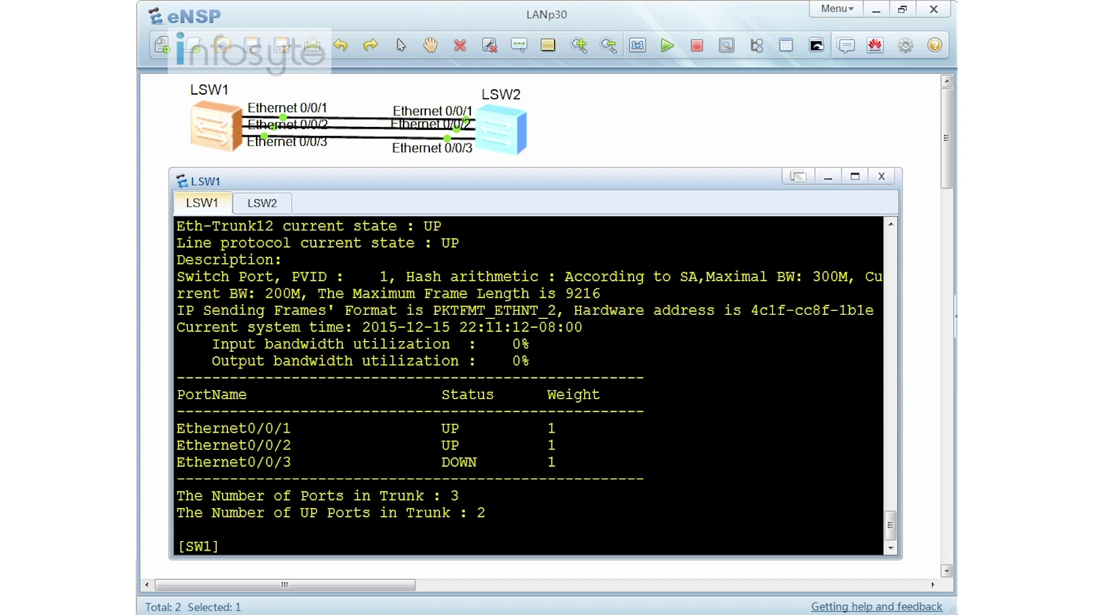